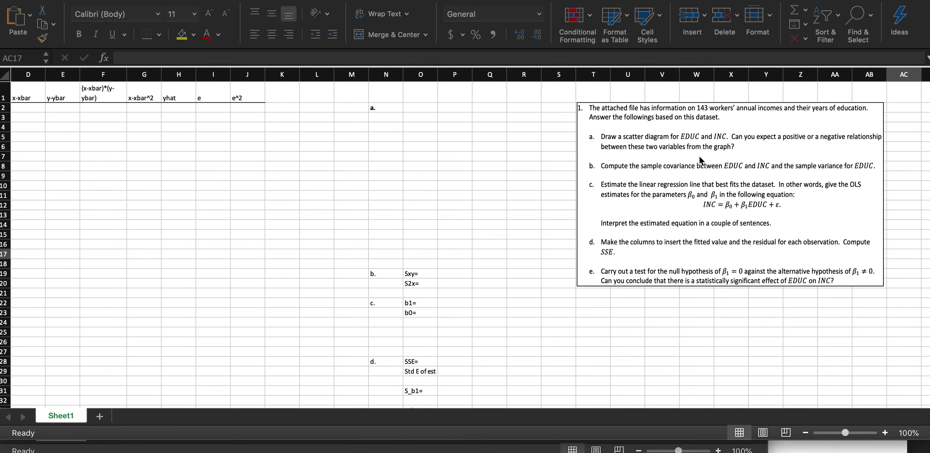
Insert a markers-only scatter chart of the EDUC (X) and INC (Y) columns and place it beside part a.
{"action": "scroll", "coordinate": [442, 206], "scroll_direction": "left", "scroll_amount": 3}
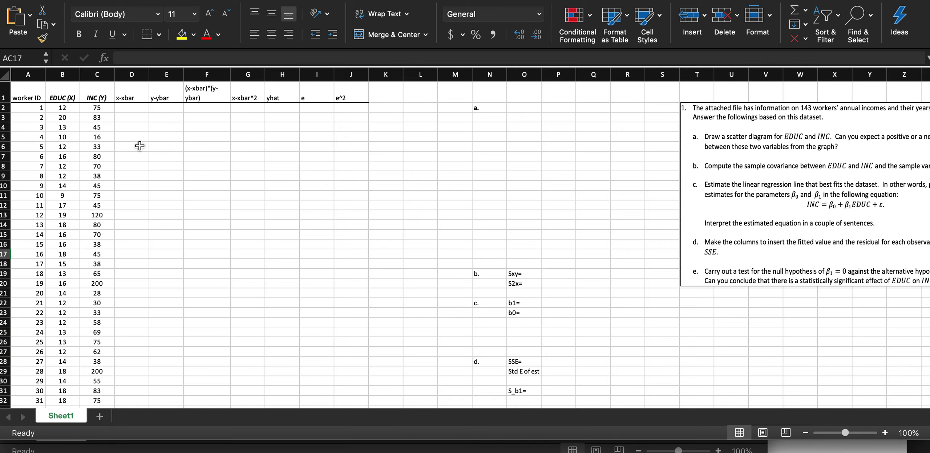
{"action": "left_click", "coordinate": [96, 75]}
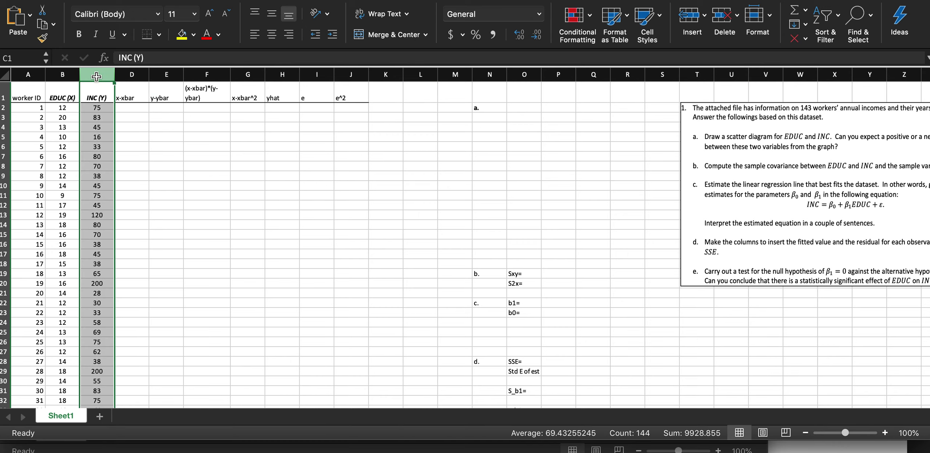
{"action": "left_click", "coordinate": [60, 72], "text": "super"}
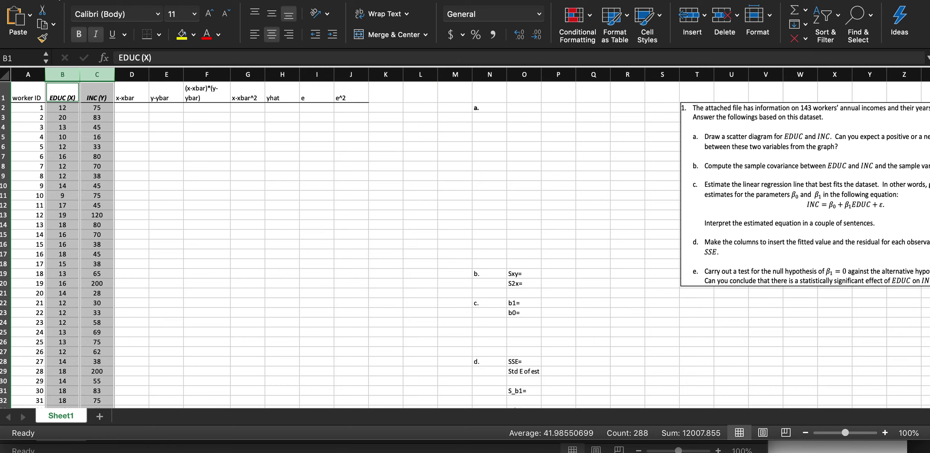
{"action": "left_click", "coordinate": [97, 1]}
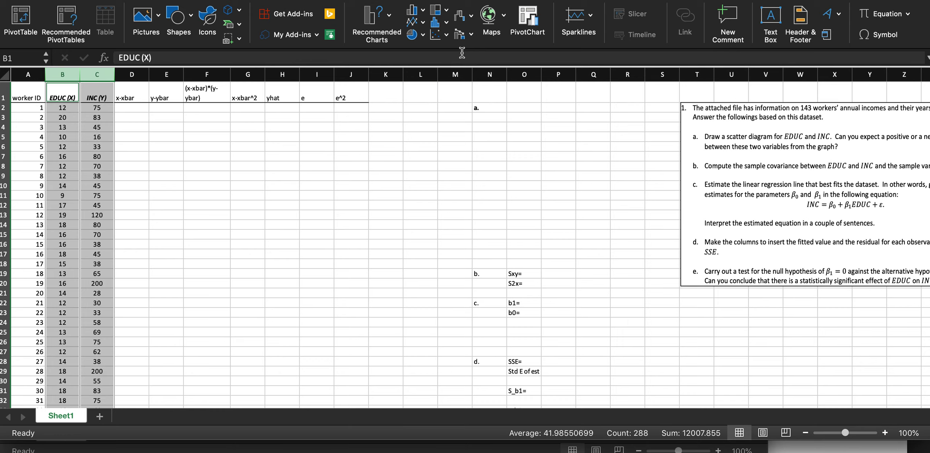
{"action": "left_click", "coordinate": [437, 38]}
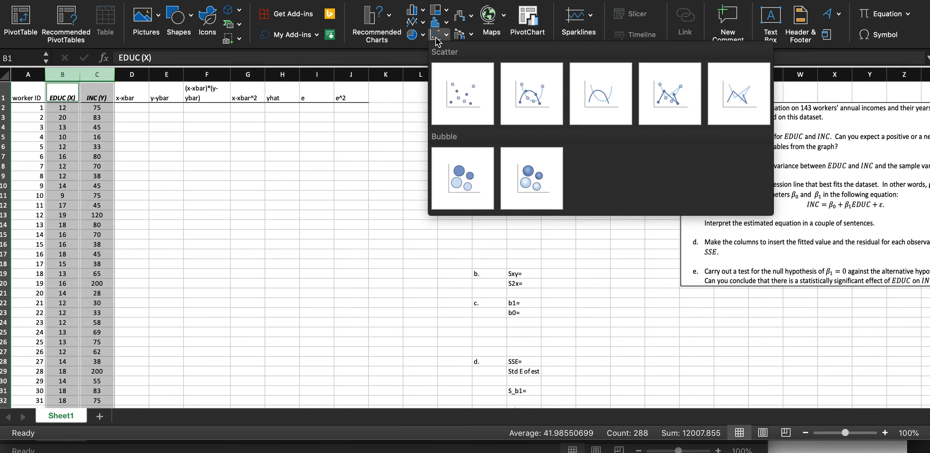
{"action": "left_click", "coordinate": [456, 95]}
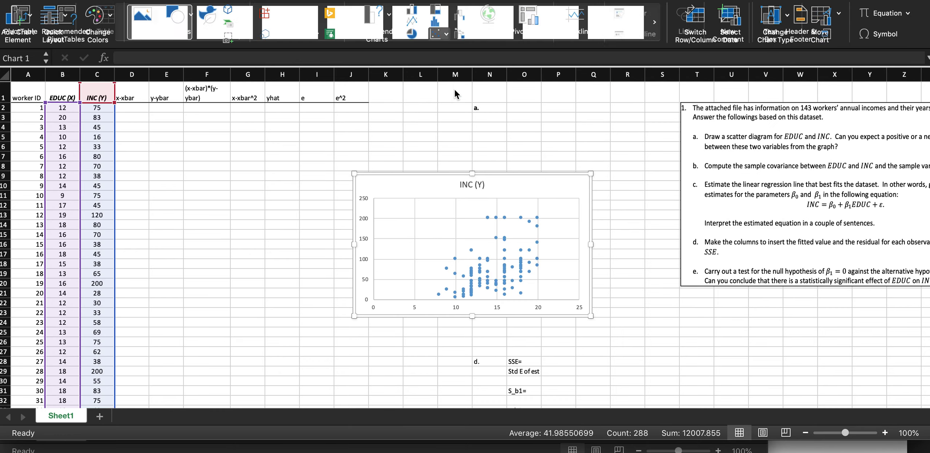
{"action": "left_click_drag", "start_coordinate": [510, 181], "coordinate": [638, 109]}
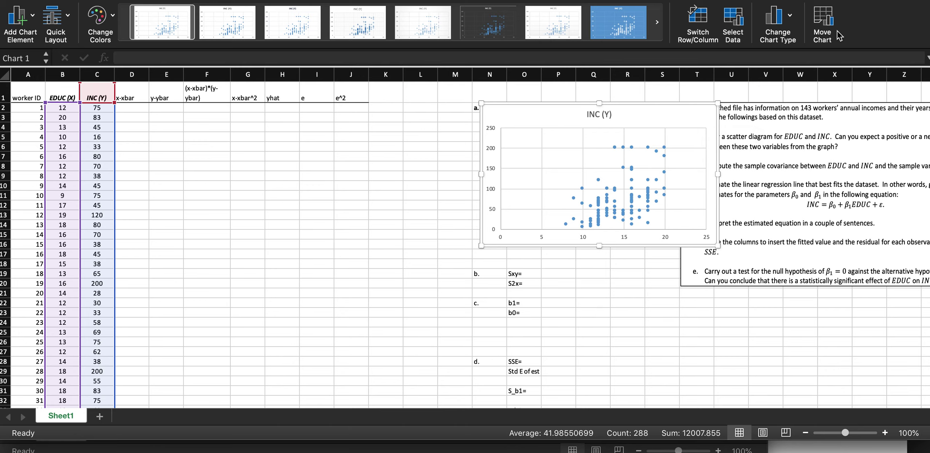
{"action": "left_click", "coordinate": [29, 35]}
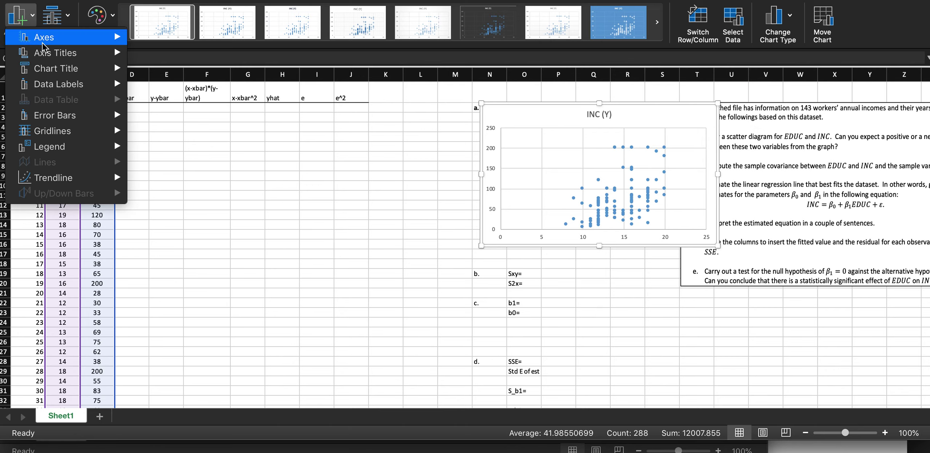
{"action": "mouse_move", "coordinate": [47, 40]}
{"action": "left_click", "coordinate": [166, 45]}
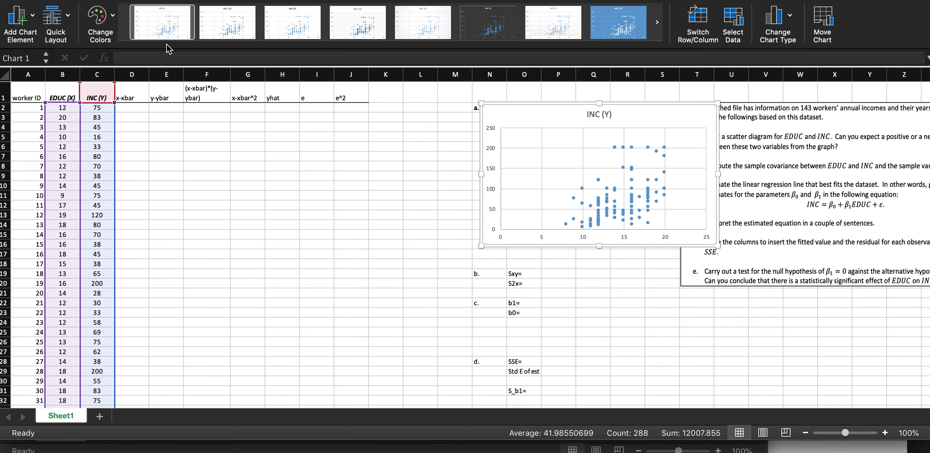
Apply the first quick layout, with axis titles and a legend, to the scatter chart.
{"action": "left_click", "coordinate": [44, 36]}
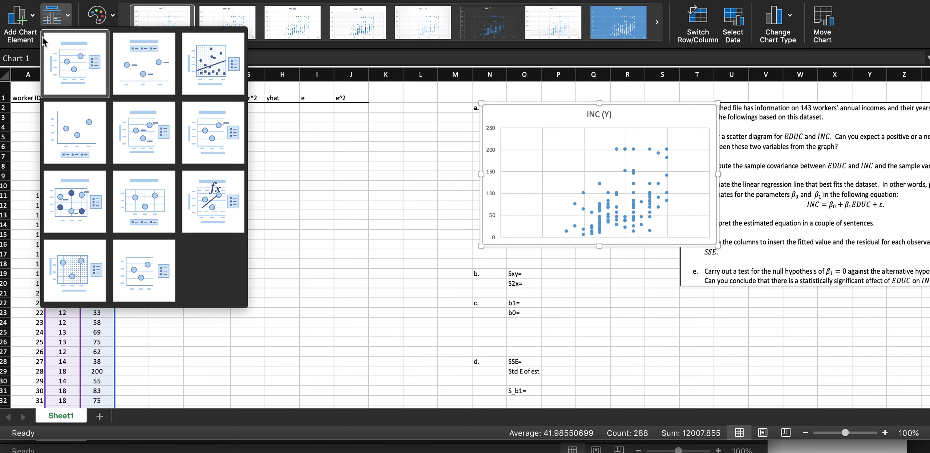
{"action": "left_click", "coordinate": [80, 64]}
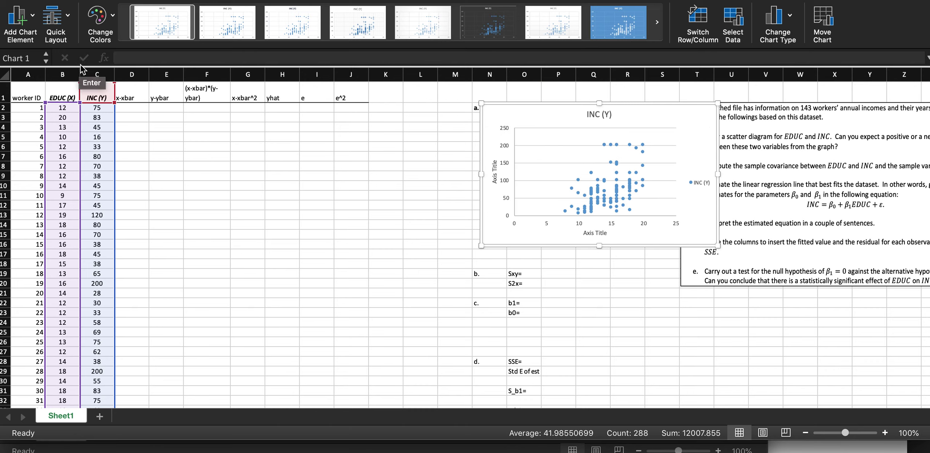
{"action": "left_click", "coordinate": [514, 123]}
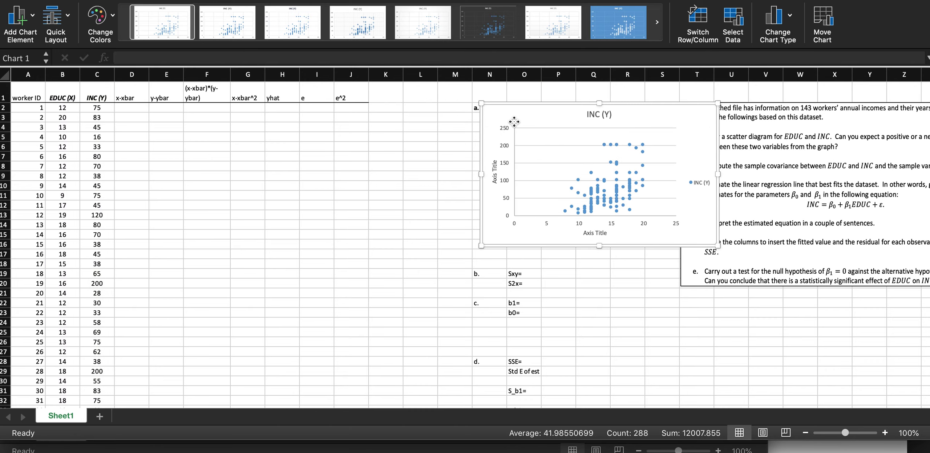
{"action": "left_click", "coordinate": [514, 133]}
{"action": "left_click", "coordinate": [64, 26]}
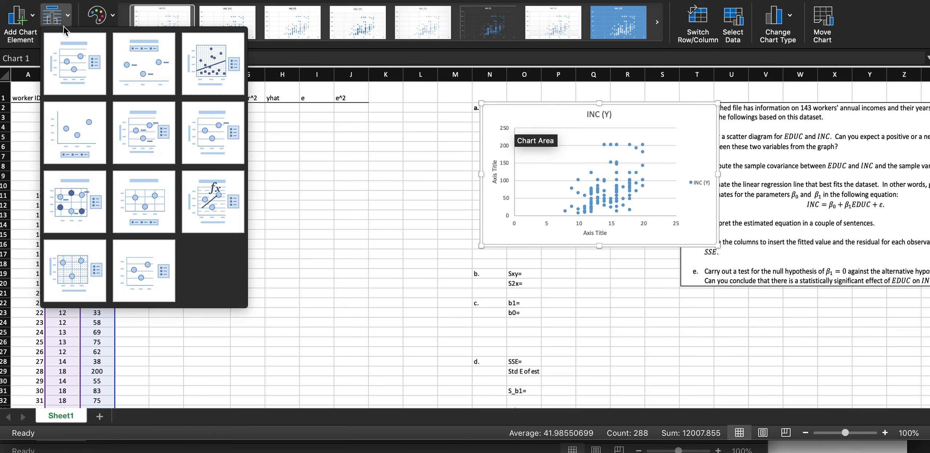
{"action": "left_click", "coordinate": [78, 66]}
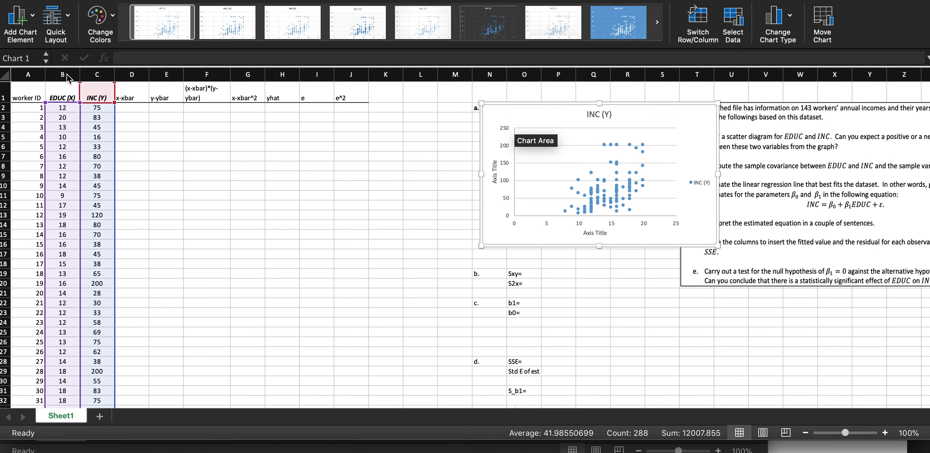
{"action": "left_click", "coordinate": [483, 243]}
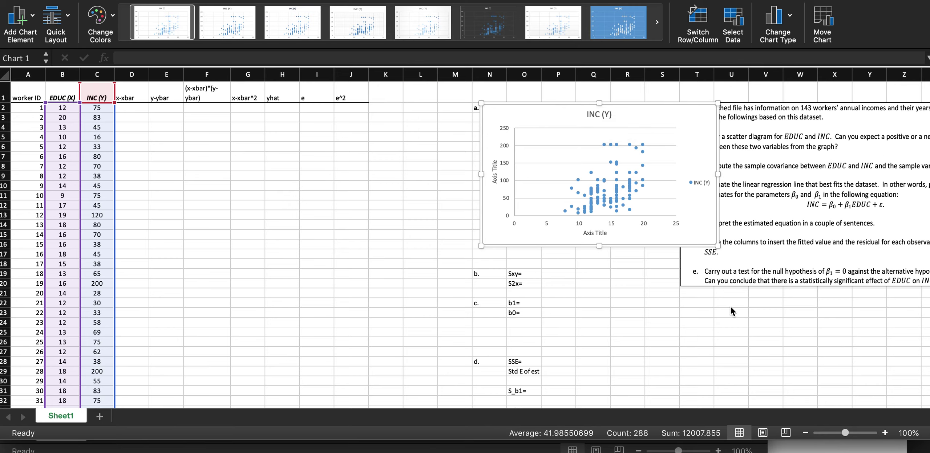
Move the question text box clear of the scatter chart so the two do not overlap.
{"action": "mouse_move", "coordinate": [809, 137]}
{"action": "left_mouse_down"}
{"action": "mouse_move", "coordinate": [836, 135]}
{"action": "mouse_move", "coordinate": [815, 148]}
{"action": "left_mouse_up"}
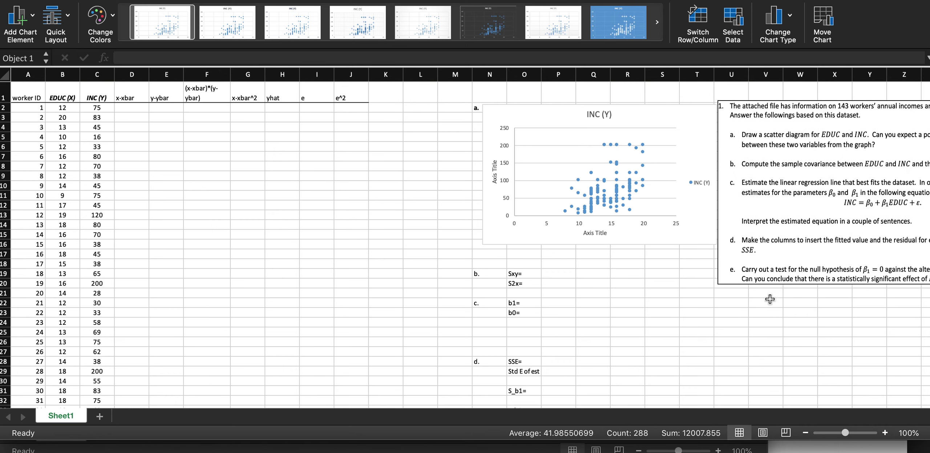
{"action": "left_click", "coordinate": [760, 322]}
{"action": "scroll", "coordinate": [761, 322], "scroll_direction": "right", "scroll_amount": 4}
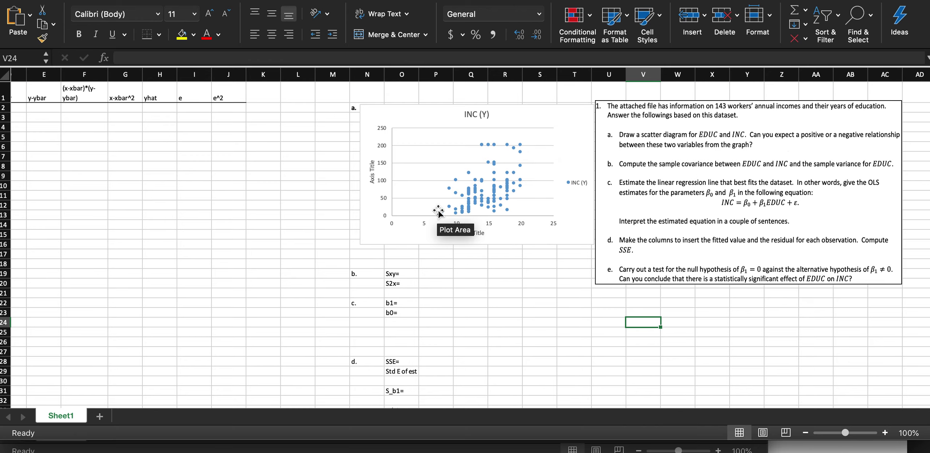
{"action": "mouse_move", "coordinate": [499, 171]}
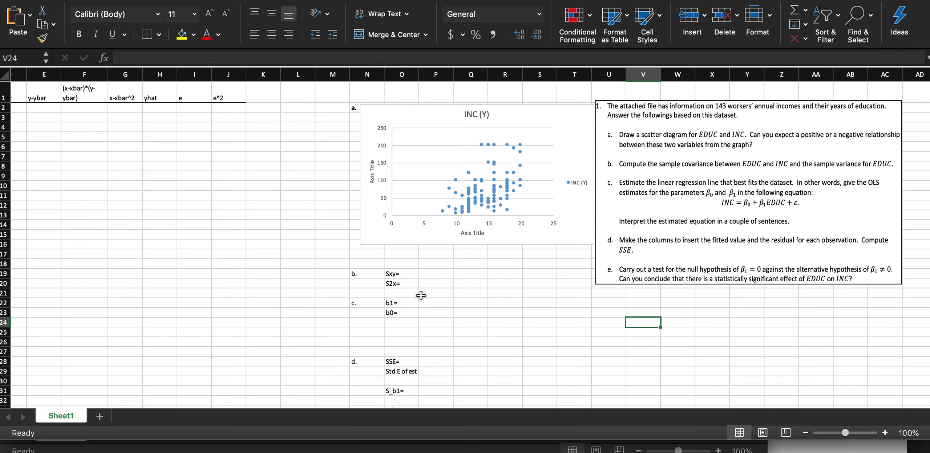
Compute the sample covariance of EDUC and INC beside Sxy in P19 with =COVARIANCE.S(B2:B144,C2:C144).
{"action": "left_click", "coordinate": [433, 274]}
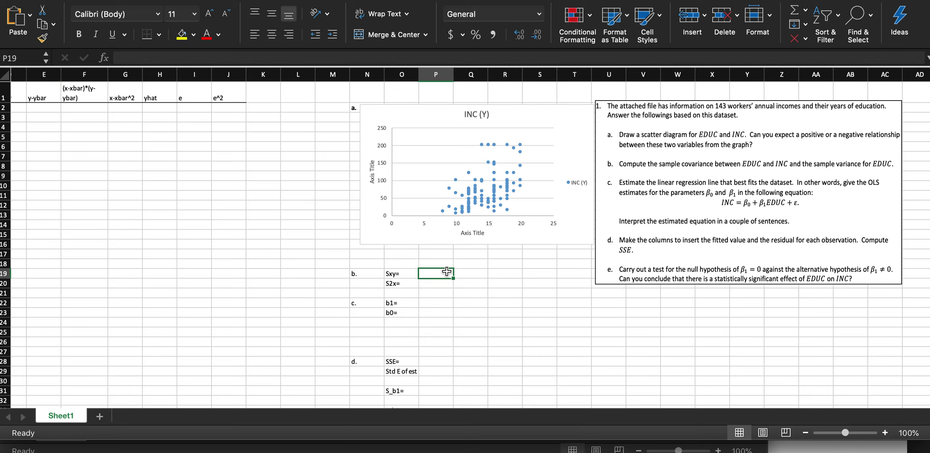
{"action": "type", "text": "=cov"}
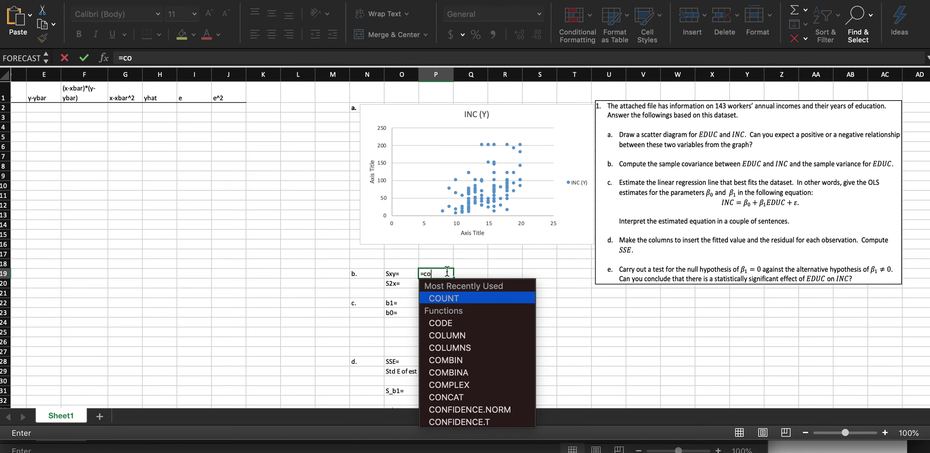
{"action": "double_click", "coordinate": [454, 311]}
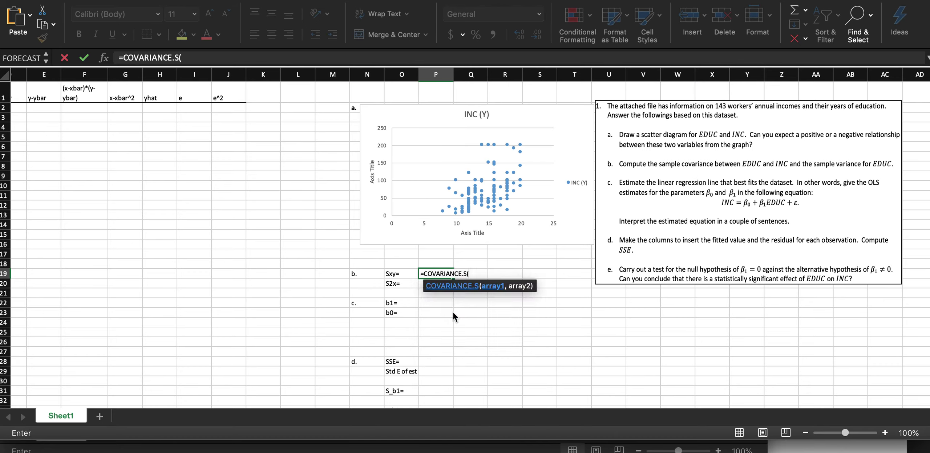
{"action": "scroll", "coordinate": [218, 287], "scroll_direction": "left", "scroll_amount": 4}
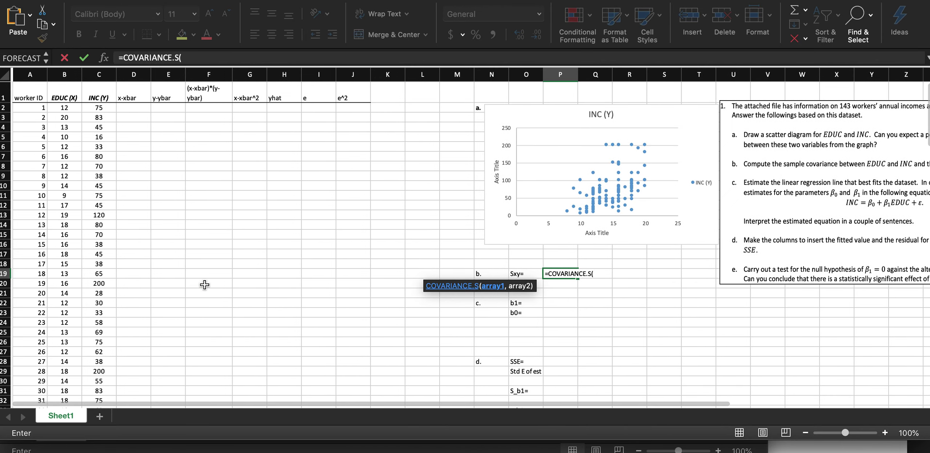
{"action": "left_click", "coordinate": [62, 108]}
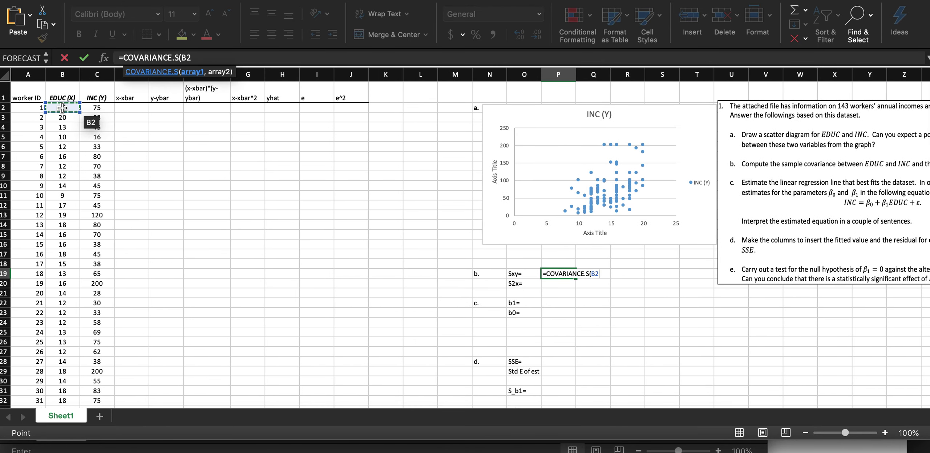
{"action": "key", "text": "super+shift+Down"}
{"action": "type", "text": ","}
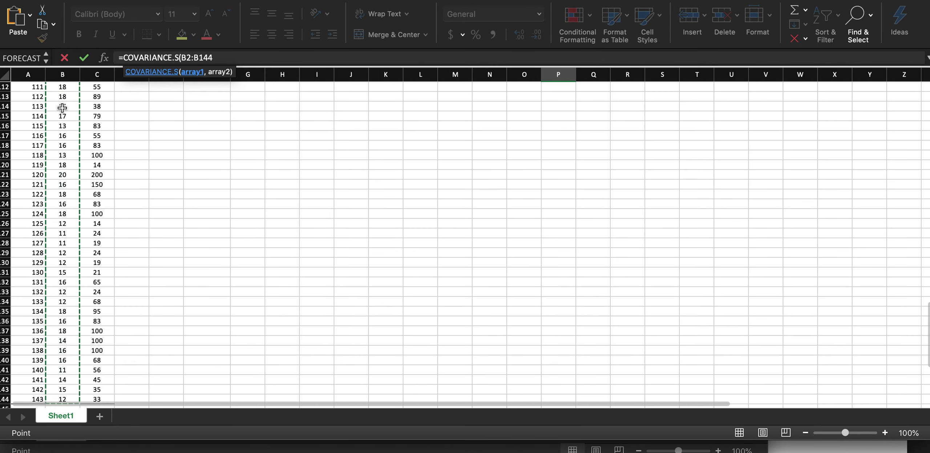
{"action": "scroll", "coordinate": [114, 152], "scroll_direction": "up", "scroll_amount": 10}
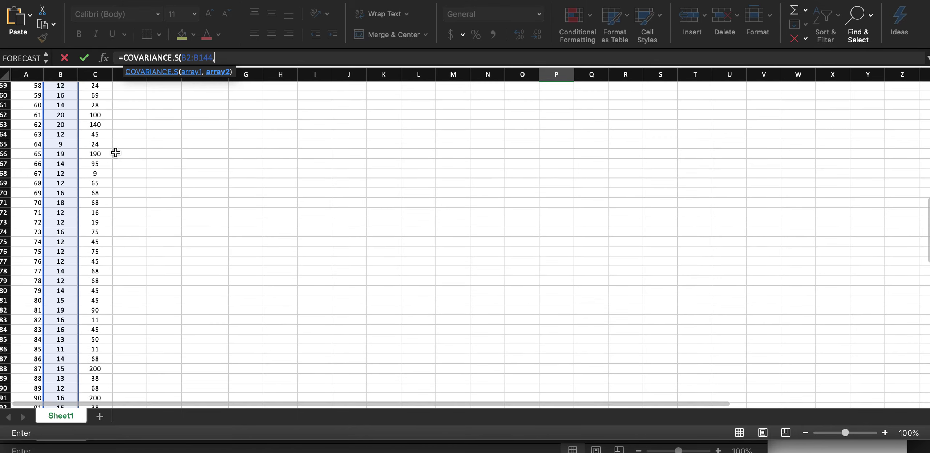
{"action": "scroll", "coordinate": [120, 223], "scroll_direction": "up", "scroll_amount": 10}
{"action": "left_click", "coordinate": [98, 108]}
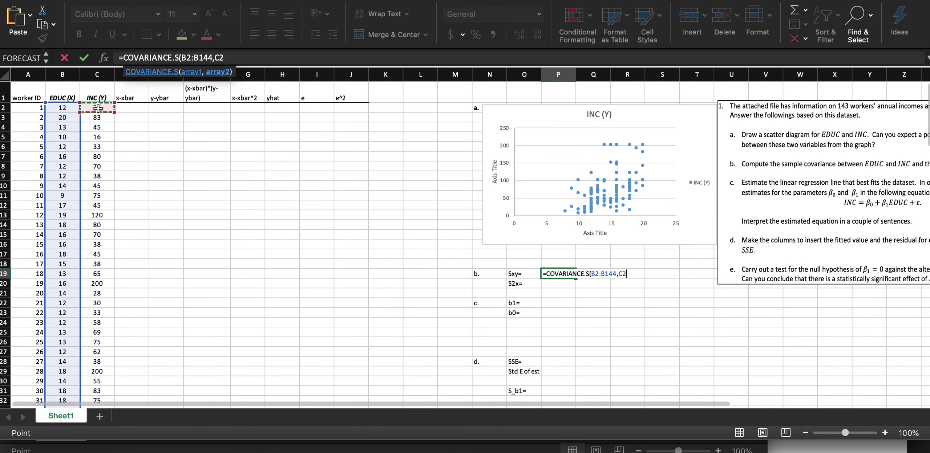
{"action": "key", "text": "ctrl+shift+Down"}
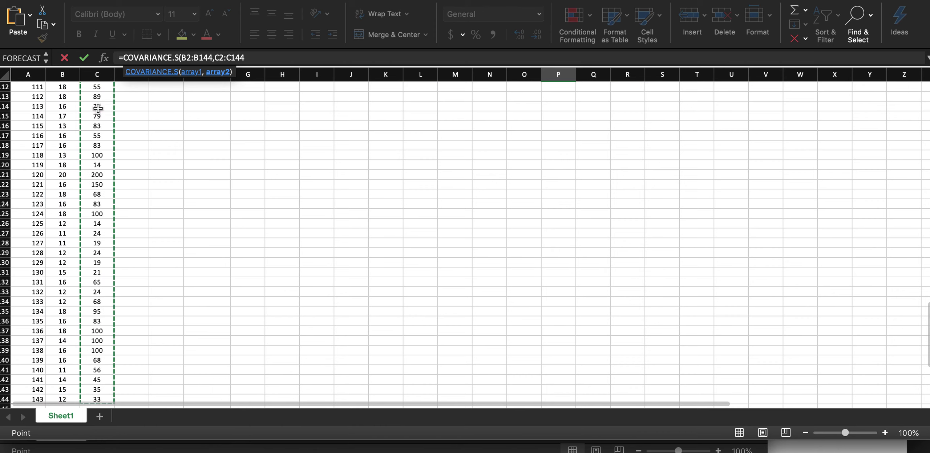
{"action": "type", "text": ")"}
{"action": "key", "text": "Return"}
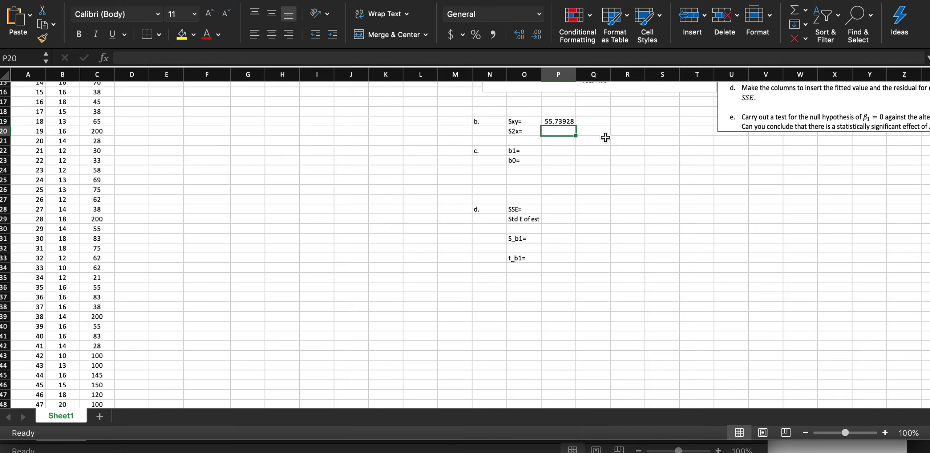
Compute the sample variance of EDUC beside S2x in P20 using VAR.S on B2:B144.
{"action": "type", "text": "="}
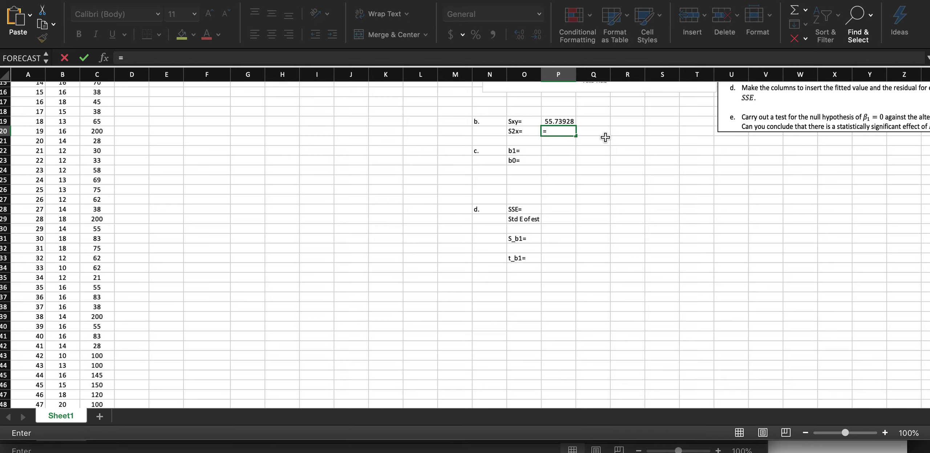
{"action": "type", "text": "var"}
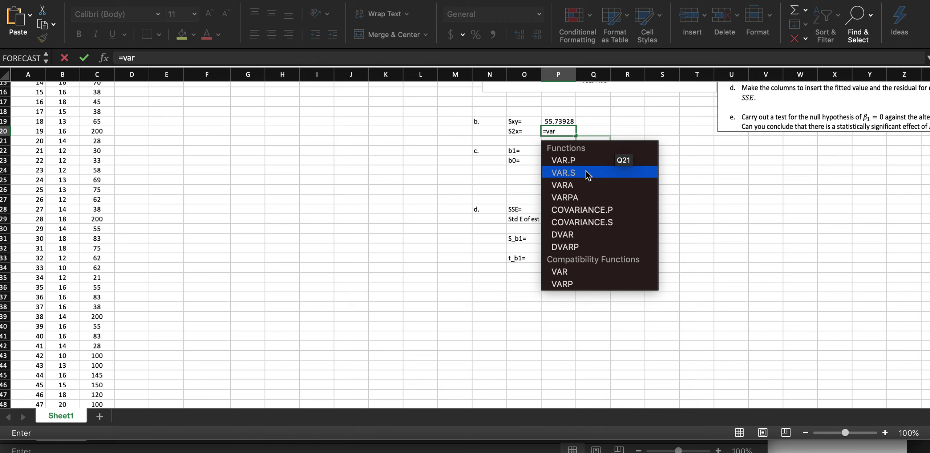
{"action": "double_click", "coordinate": [584, 174]}
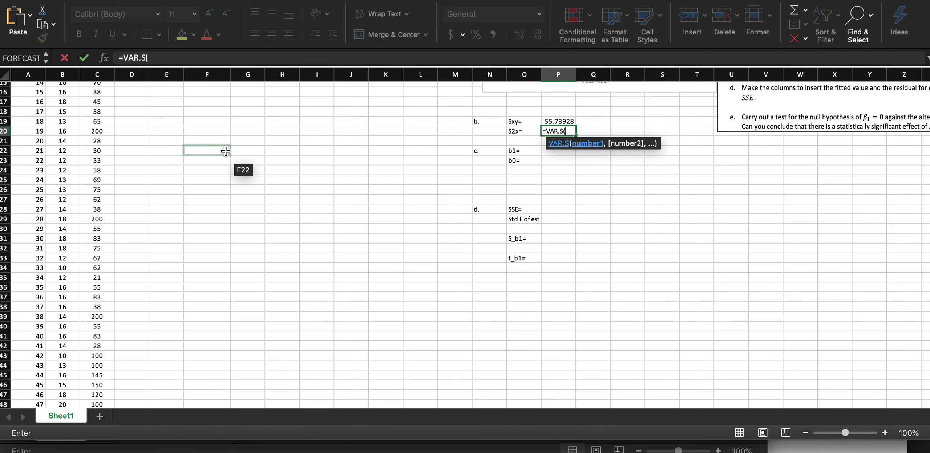
{"action": "scroll", "coordinate": [226, 151], "scroll_direction": "up", "scroll_amount": 3}
{"action": "scroll", "coordinate": [226, 152], "scroll_direction": "up", "scroll_amount": 8}
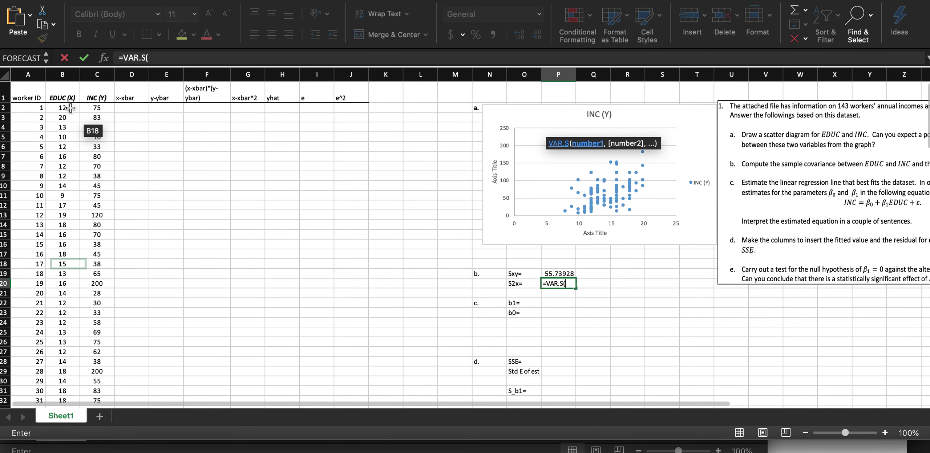
{"action": "left_click", "coordinate": [63, 108]}
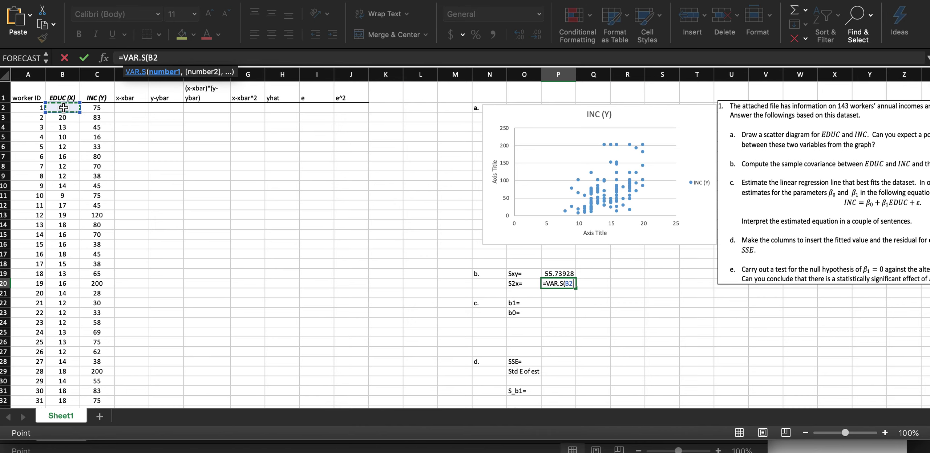
{"action": "key", "text": "ctrl+shift+Down"}
{"action": "type", "text": ")"}
{"action": "key", "text": "Return"}
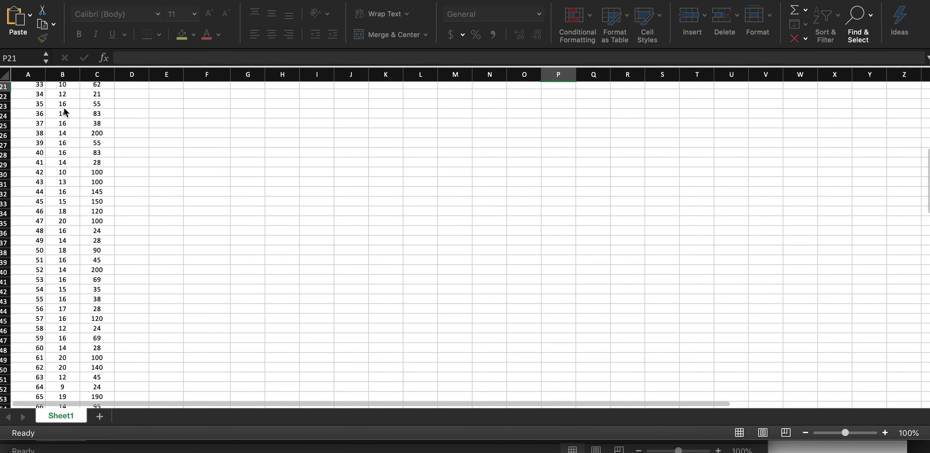
{"action": "scroll", "coordinate": [458, 170], "scroll_direction": "up", "scroll_amount": 10}
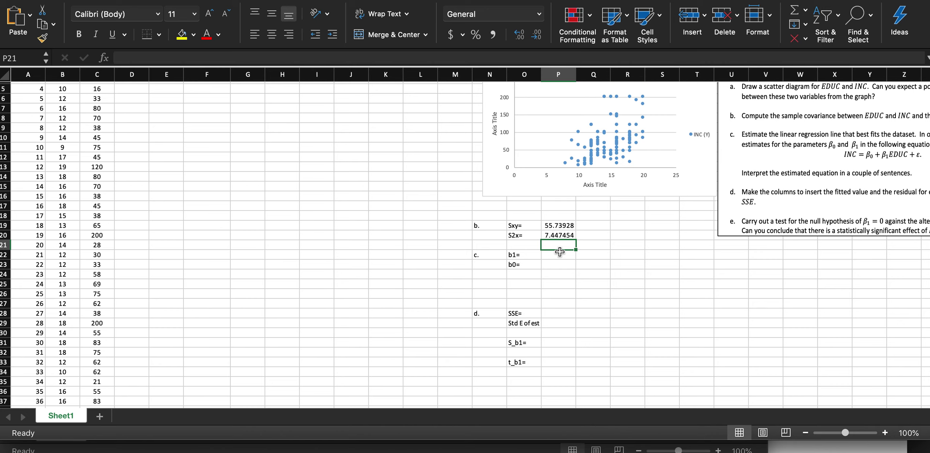
Label K2 as xbar and compute the mean of EDUC beside it in L2 with AVERAGE over B2:B144.
{"action": "scroll", "coordinate": [663, 251], "scroll_direction": "right", "scroll_amount": 4}
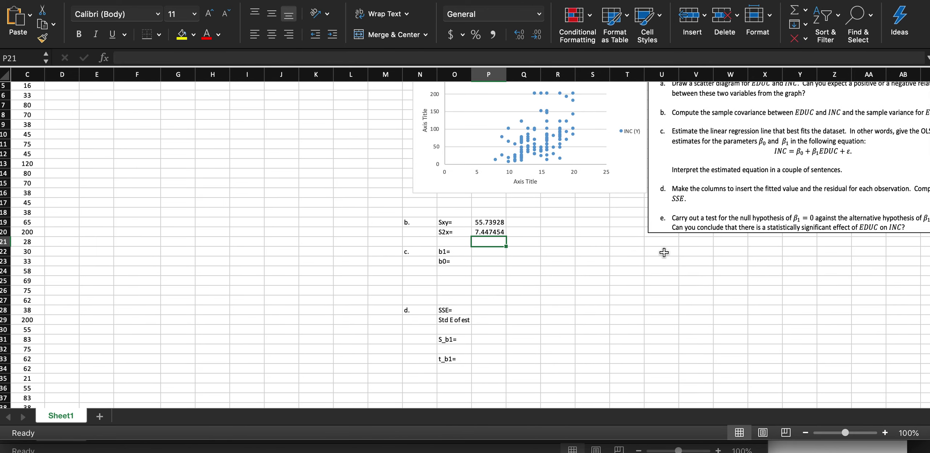
{"action": "scroll", "coordinate": [664, 253], "scroll_direction": "right", "scroll_amount": 2}
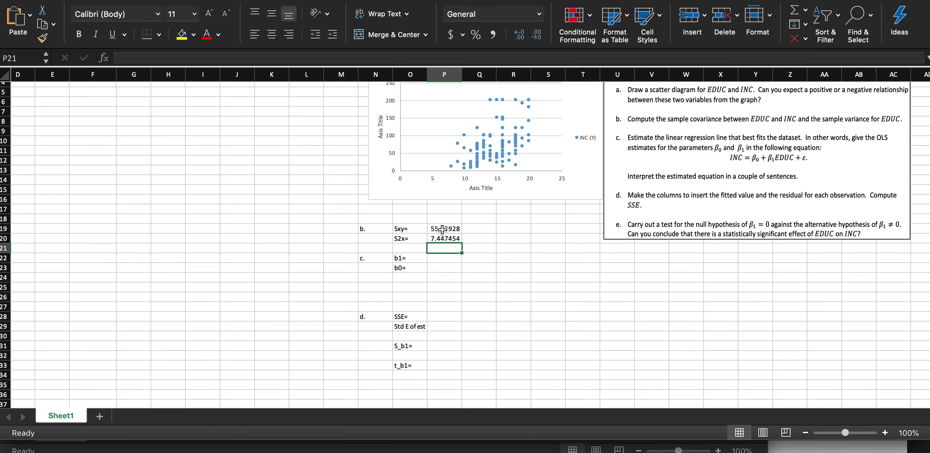
{"action": "scroll", "coordinate": [442, 281], "scroll_direction": "left", "scroll_amount": 5}
{"action": "scroll", "coordinate": [442, 280], "scroll_direction": "up", "scroll_amount": 2}
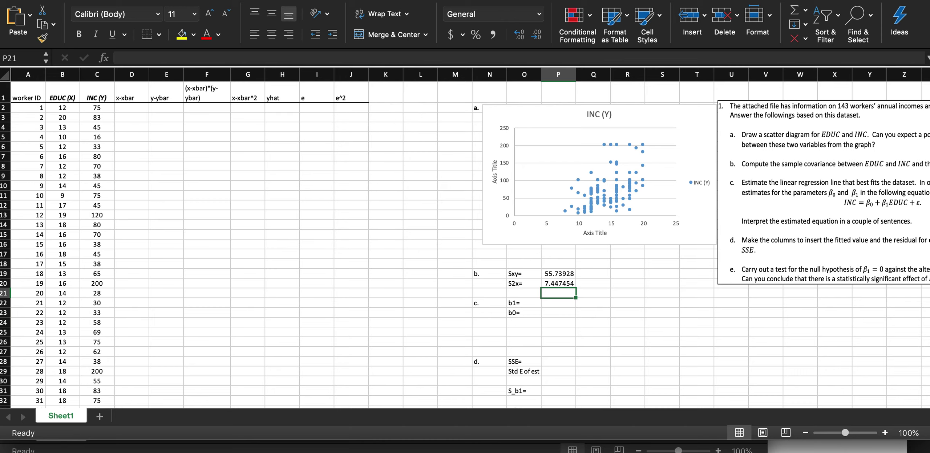
{"action": "left_click", "coordinate": [386, 107]}
{"action": "type", "text": "xbar"}
{"action": "key", "text": "Tab"}
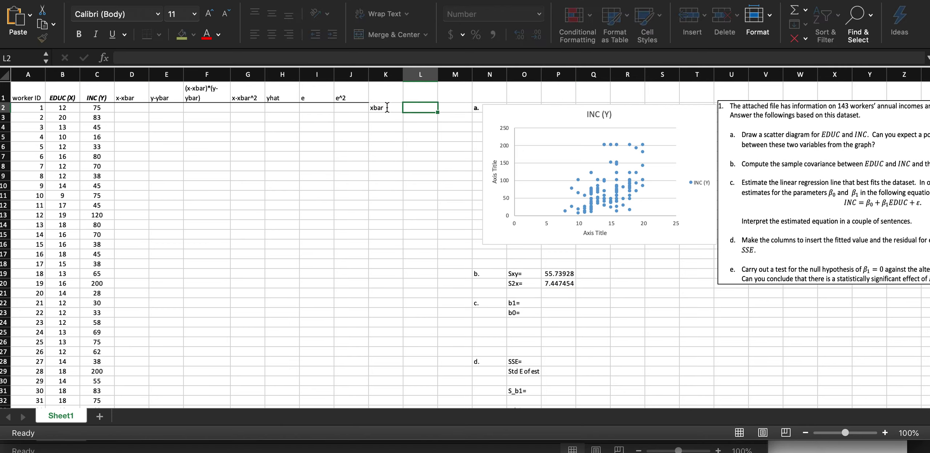
{"action": "type", "text": "=av"}
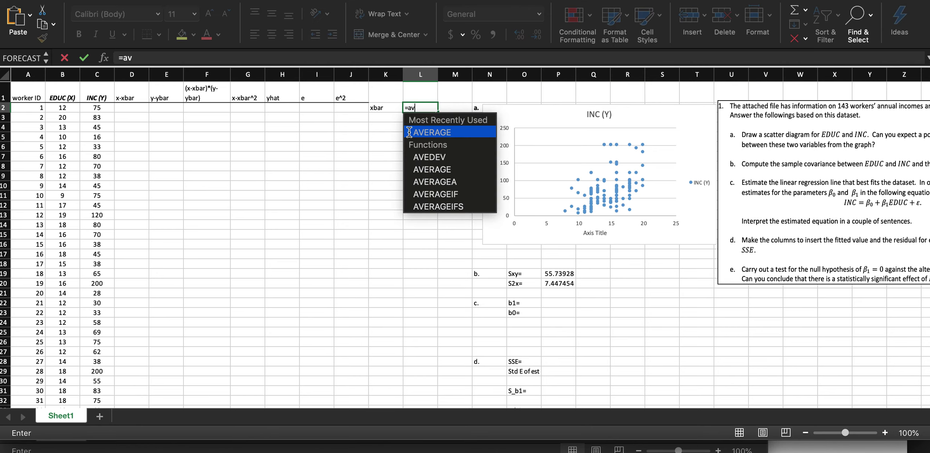
{"action": "left_click", "coordinate": [422, 133]}
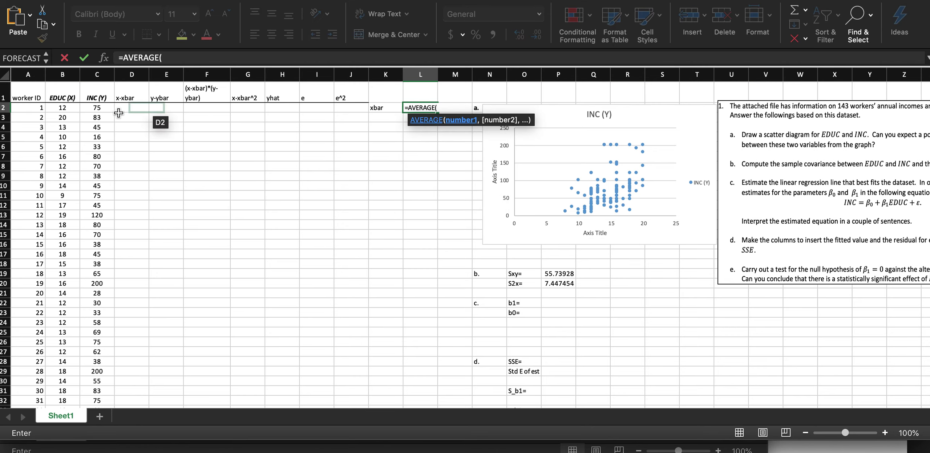
{"action": "left_click", "coordinate": [67, 108]}
{"action": "key", "text": "ctrl+shift+Down"}
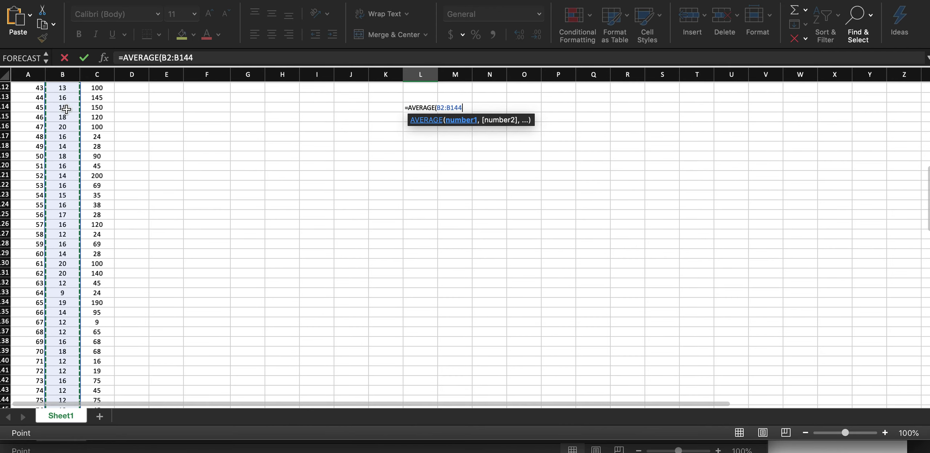
{"action": "key", "text": "Return"}
{"action": "scroll", "coordinate": [401, 159], "scroll_direction": "up", "scroll_amount": 2}
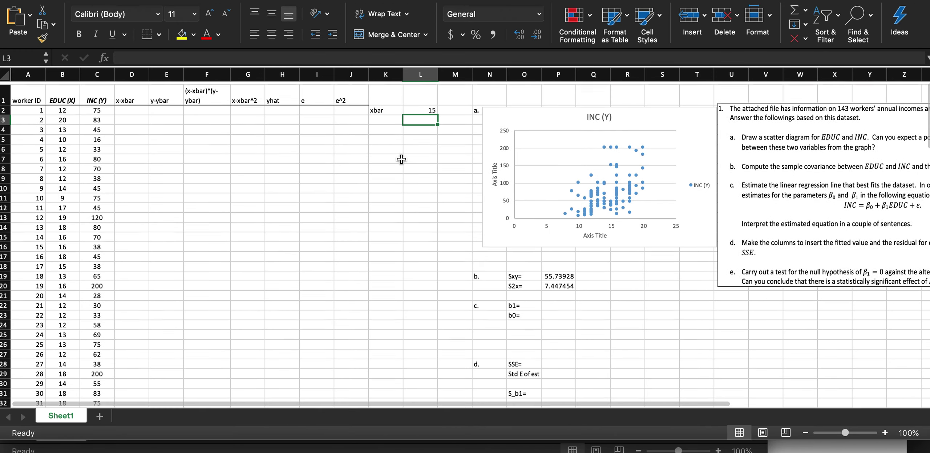
Label K3 as ybar and compute the mean of the INC column beside it in L3 with AVERAGE.
{"action": "left_click", "coordinate": [390, 118]}
{"action": "type", "text": "ybar"}
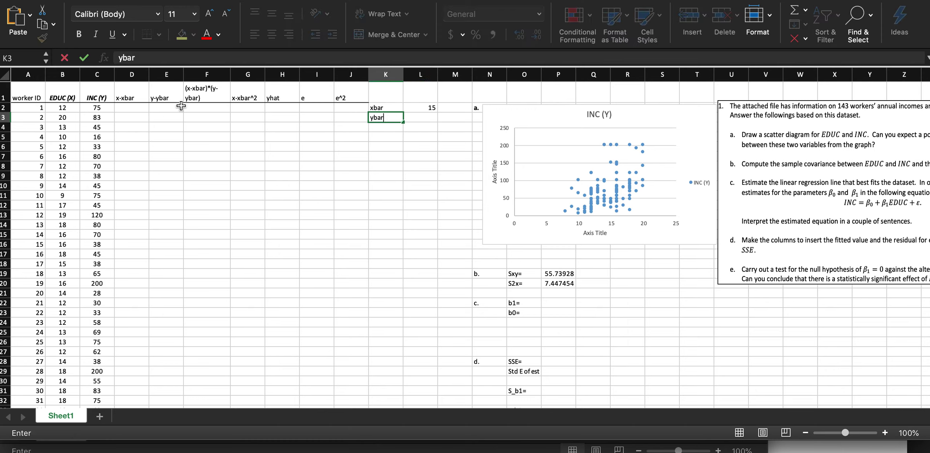
{"action": "left_click", "coordinate": [431, 120]}
{"action": "type", "text": "=average("}
{"action": "left_click", "coordinate": [99, 108]}
{"action": "key", "text": "ctrl+shift+Down"}
{"action": "type", "text": ")"}
{"action": "key", "text": "Return"}
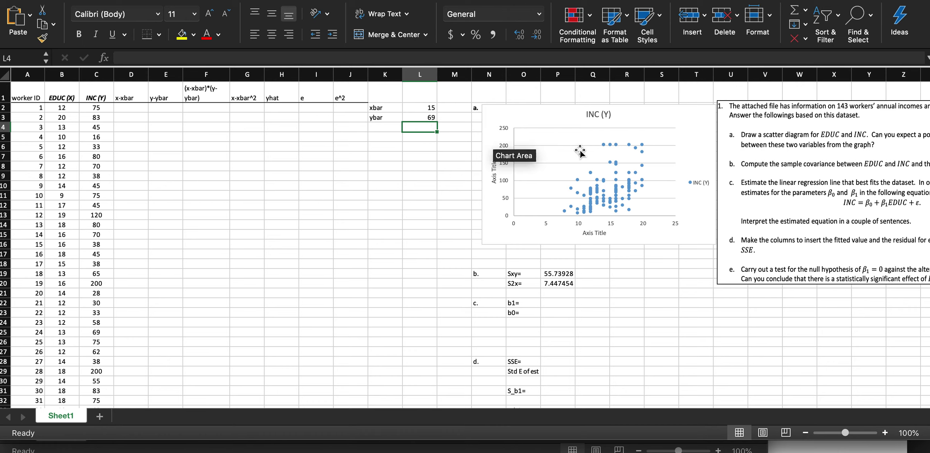
Enter the first EDUC deviation from its mean in D2 as =B2-$L$2, keeping the mean reference absolute.
{"action": "scroll", "coordinate": [702, 187], "scroll_direction": "right", "scroll_amount": 5}
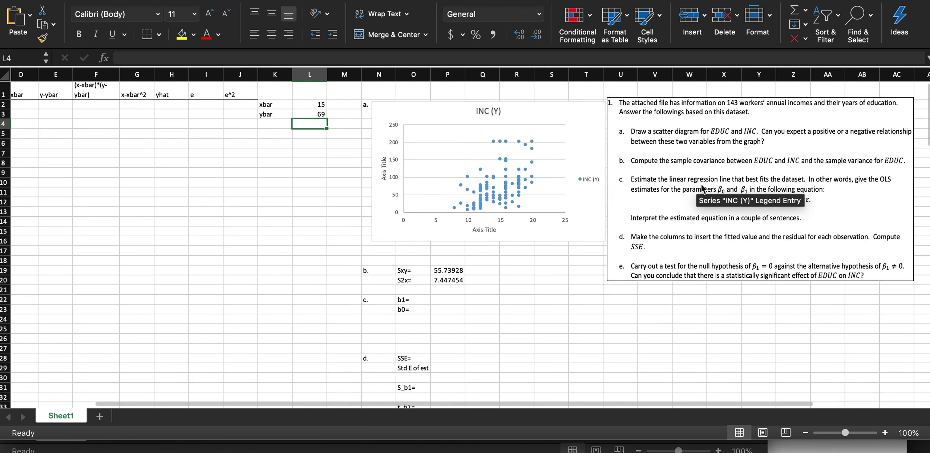
{"action": "scroll", "coordinate": [702, 188], "scroll_direction": "left", "scroll_amount": 5}
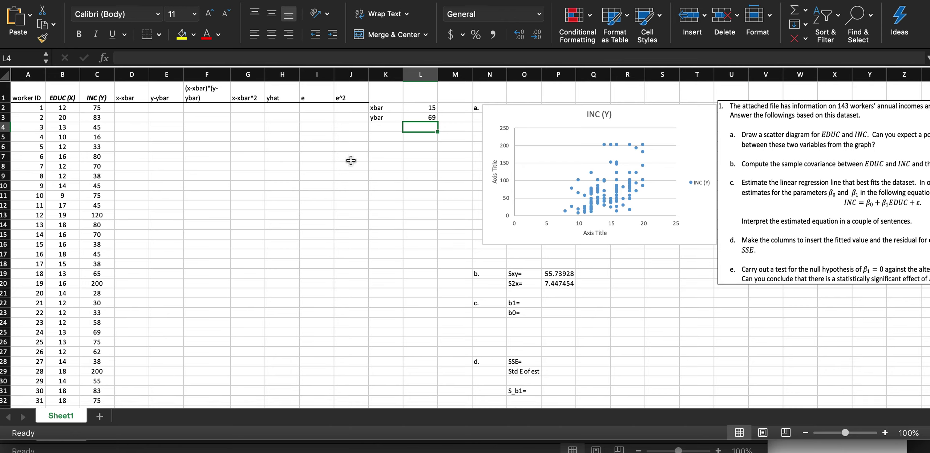
{"action": "scroll", "coordinate": [342, 360], "scroll_direction": "left", "scroll_amount": 1}
{"action": "left_click", "coordinate": [248, 215]}
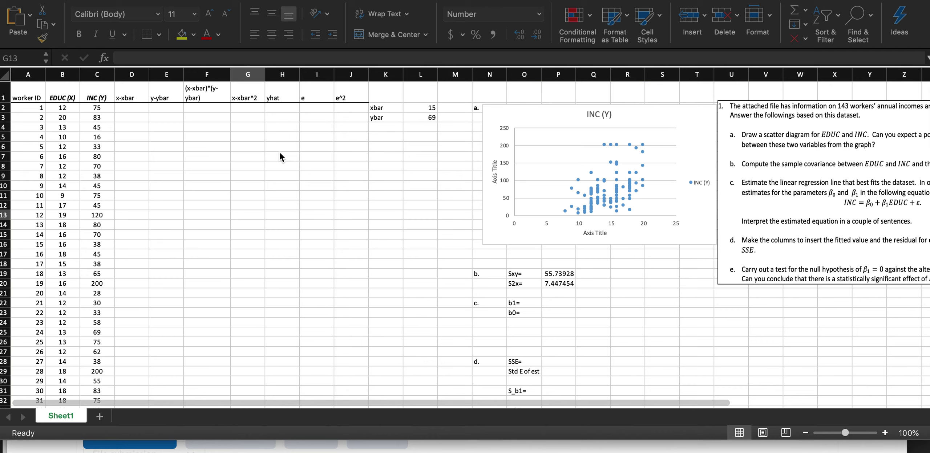
{"action": "left_click", "coordinate": [135, 109]}
{"action": "type", "text": "="}
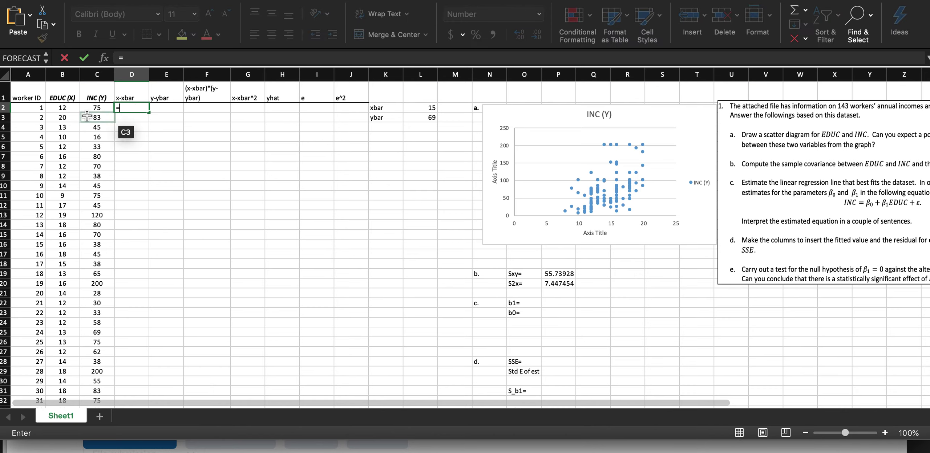
{"action": "left_click", "coordinate": [66, 109]}
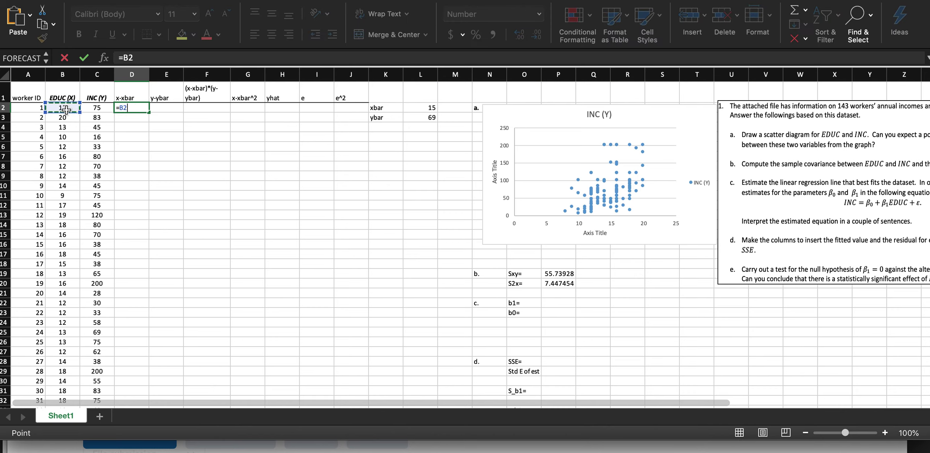
{"action": "type", "text": "-"}
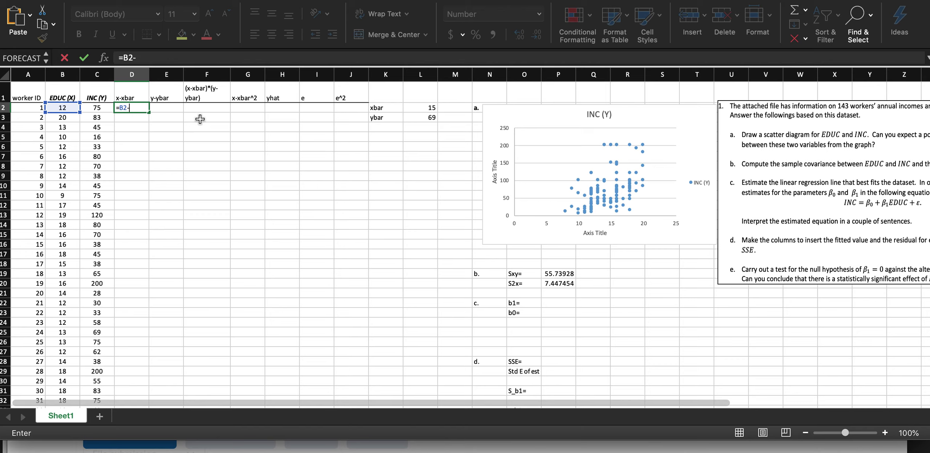
{"action": "left_click", "coordinate": [433, 109]}
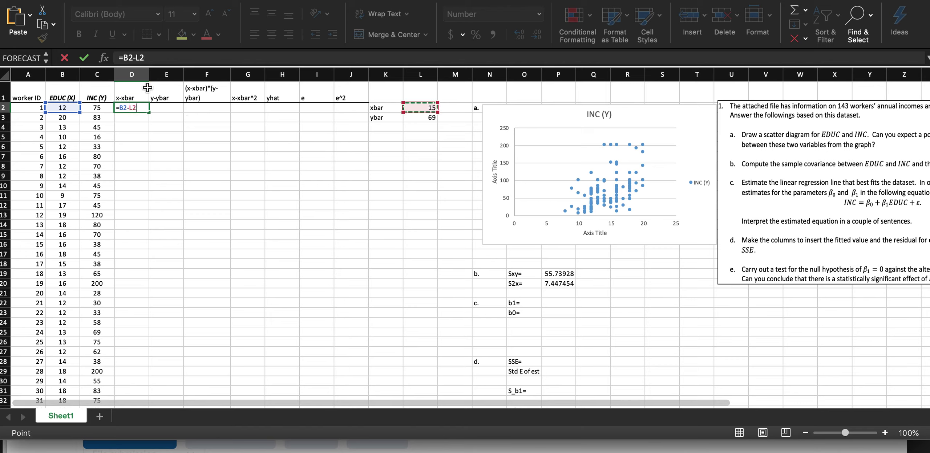
{"action": "left_click", "coordinate": [137, 58]}
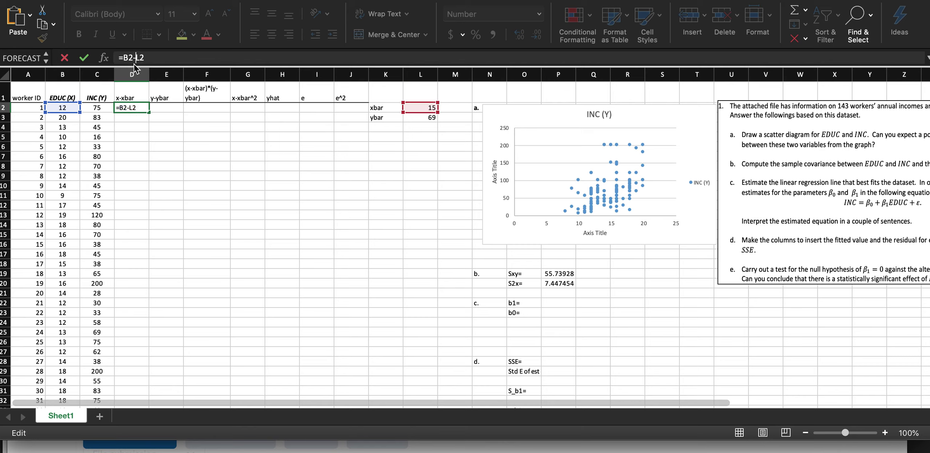
{"action": "type", "text": "$L$"}
{"action": "key", "text": "Return"}
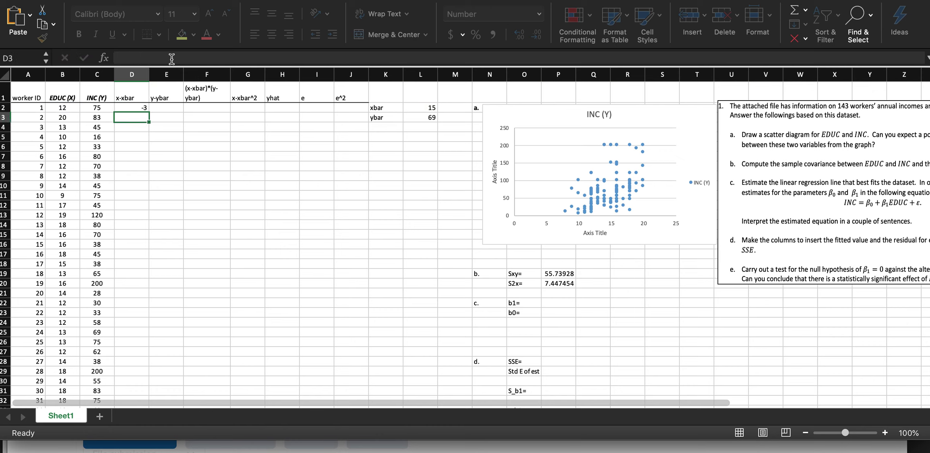
Fill the x-xbar formula from D2 down through D144.
{"action": "left_click", "coordinate": [135, 106]}
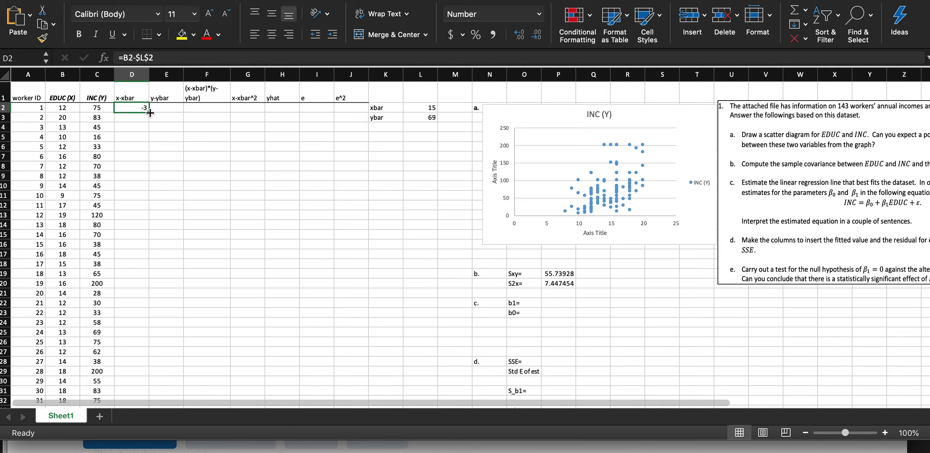
{"action": "left_click_drag", "start_coordinate": [150, 113], "coordinate": [150, 392]}
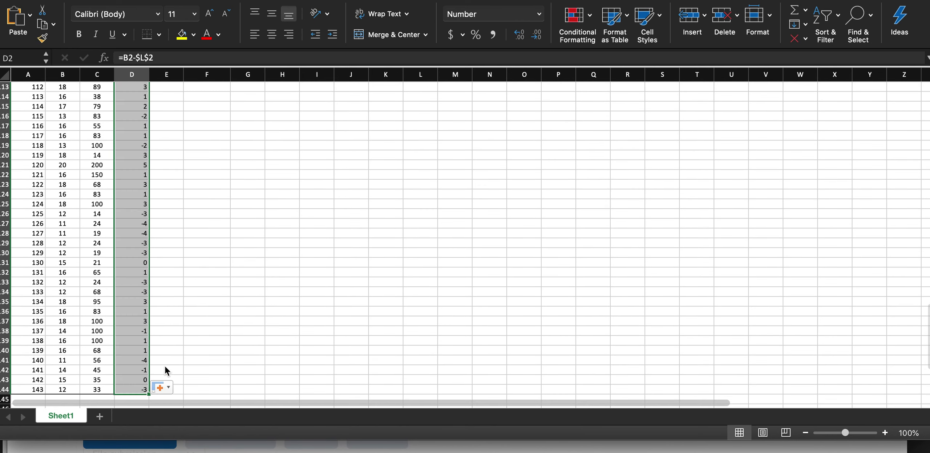
{"action": "scroll", "coordinate": [186, 312], "scroll_direction": "up", "scroll_amount": 20}
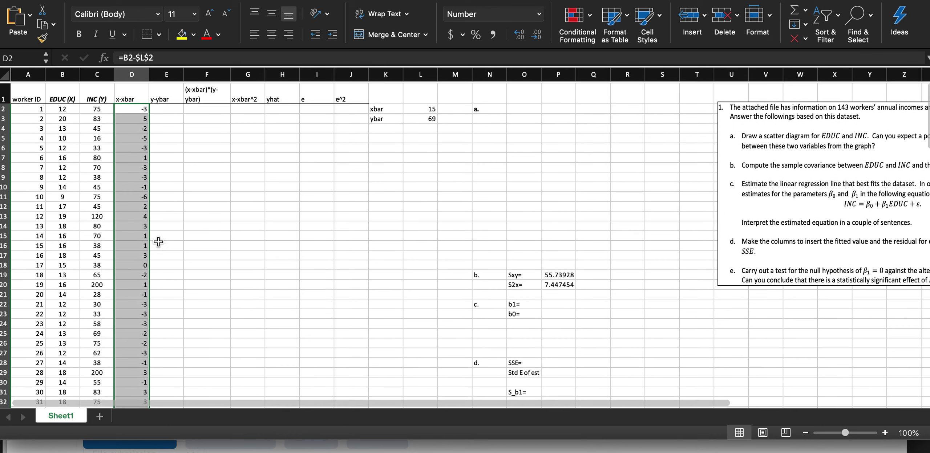
Examine the copied formulas in the first rows of the x-xbar column for the fixed reference to the mean.
{"action": "left_click", "coordinate": [134, 108]}
{"action": "key", "text": "Down"}
{"action": "key", "text": "Down"}
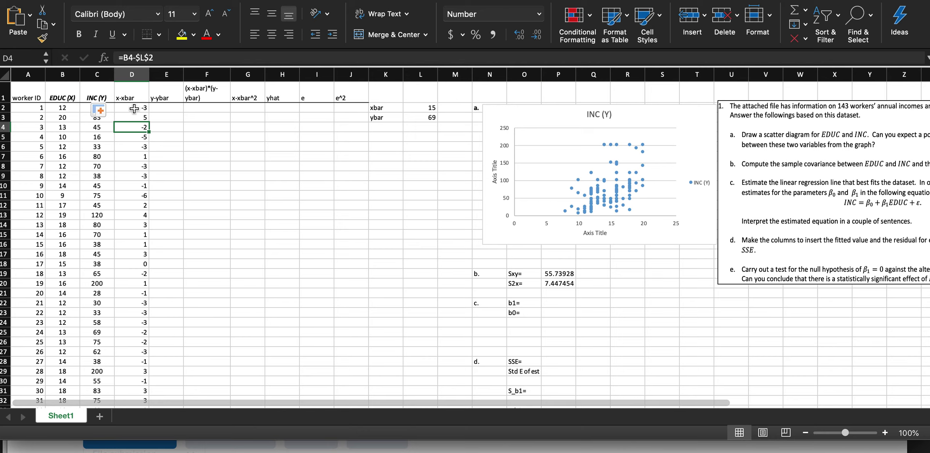
{"action": "key", "text": "Down"}
{"action": "key", "text": "Down"}
{"action": "key", "text": "Down"}
{"action": "key", "text": "Down"}
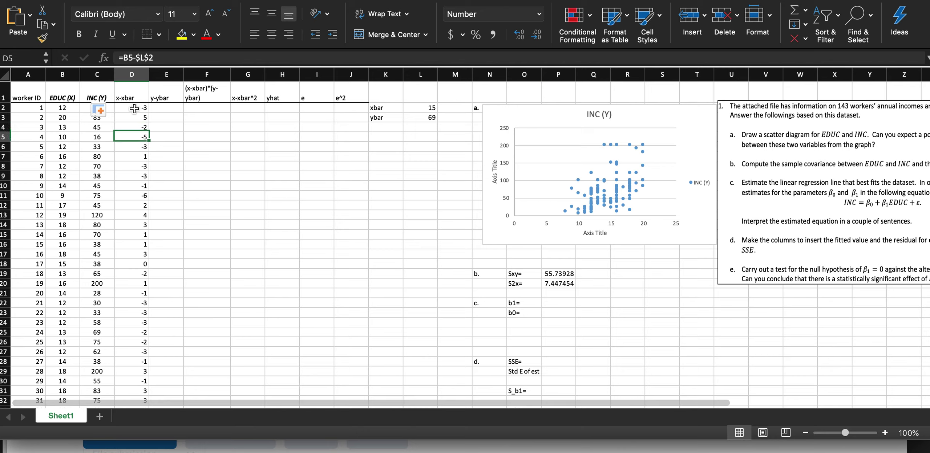
{"action": "key", "text": "Up"}
{"action": "key", "text": "Up"}
{"action": "key", "text": "Up"}
{"action": "key", "text": "Up"}
{"action": "key", "text": "Up"}
{"action": "key", "text": "Up"}
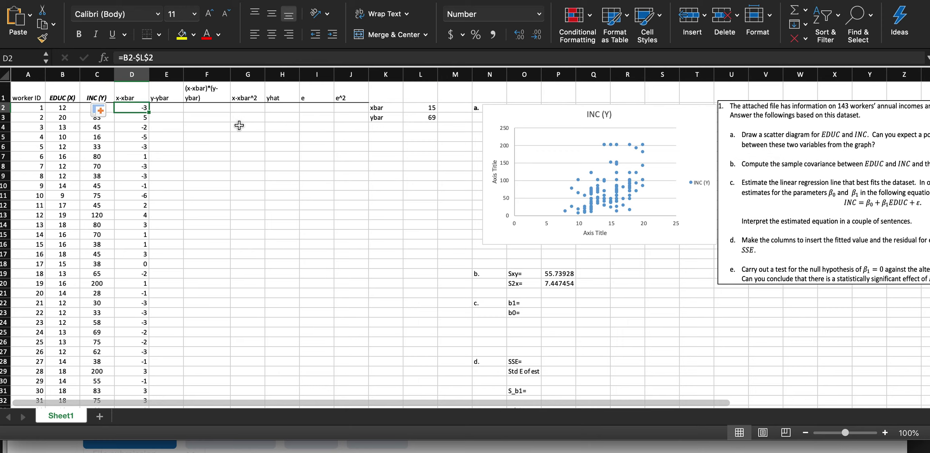
Enter the first INC deviation from its mean in E2 as =C2-$L$3, keeping the mean reference absolute.
{"action": "left_click", "coordinate": [171, 108]}
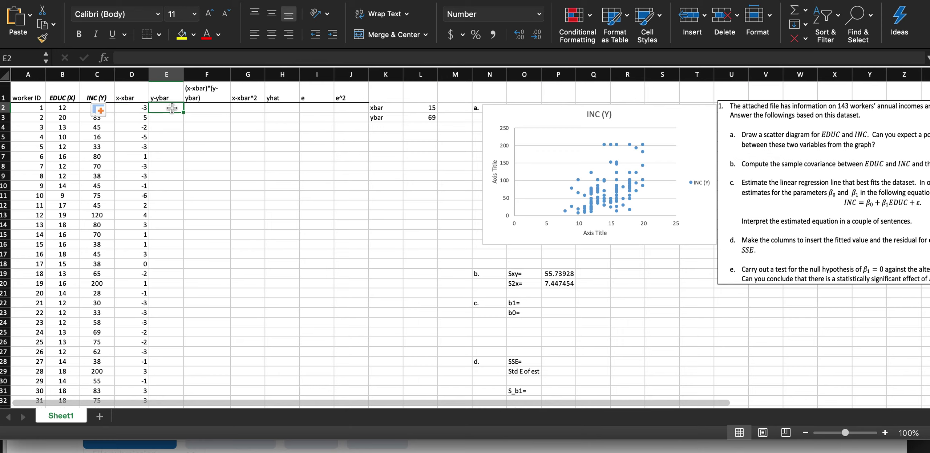
{"action": "type", "text": "="}
{"action": "left_click", "coordinate": [101, 108]}
{"action": "type", "text": "-"}
{"action": "left_click", "coordinate": [424, 118]}
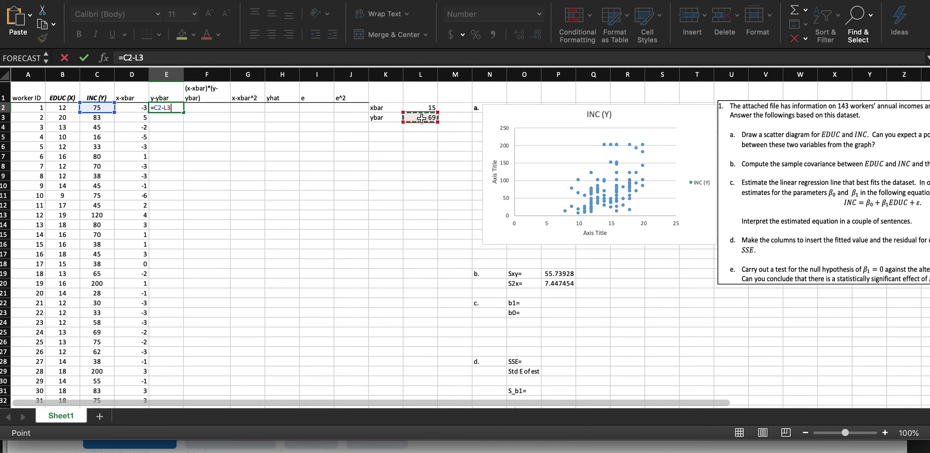
{"action": "left_click", "coordinate": [136, 58]}
{"action": "type", "text": "$"}
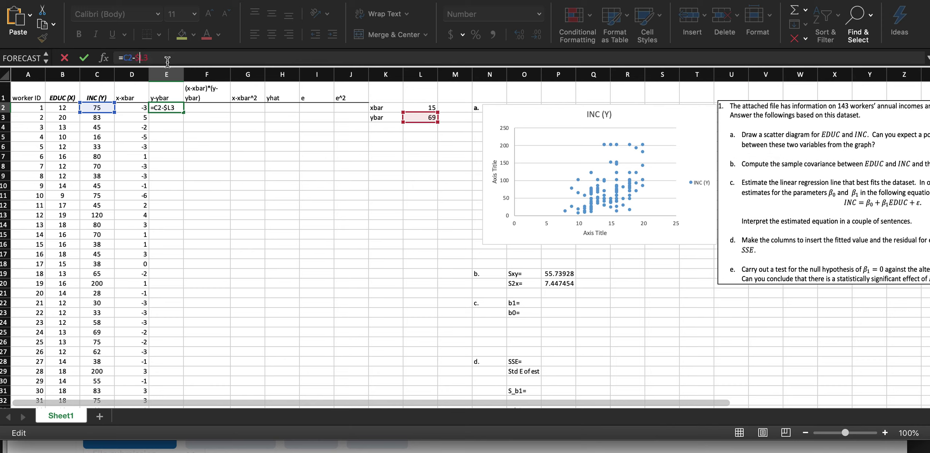
{"action": "key", "text": "Right"}
{"action": "key", "text": "Return"}
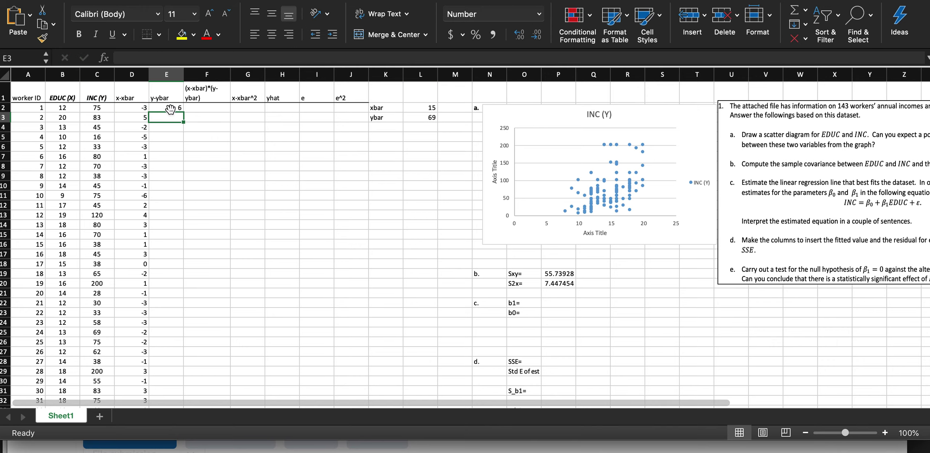
Fill the y-ybar formula from E2 down through E144.
{"action": "left_click", "coordinate": [171, 109]}
{"action": "left_click_drag", "start_coordinate": [185, 113], "coordinate": [171, 390]}
{"action": "left_click_drag", "start_coordinate": [180, 418], "coordinate": [162, 129]}
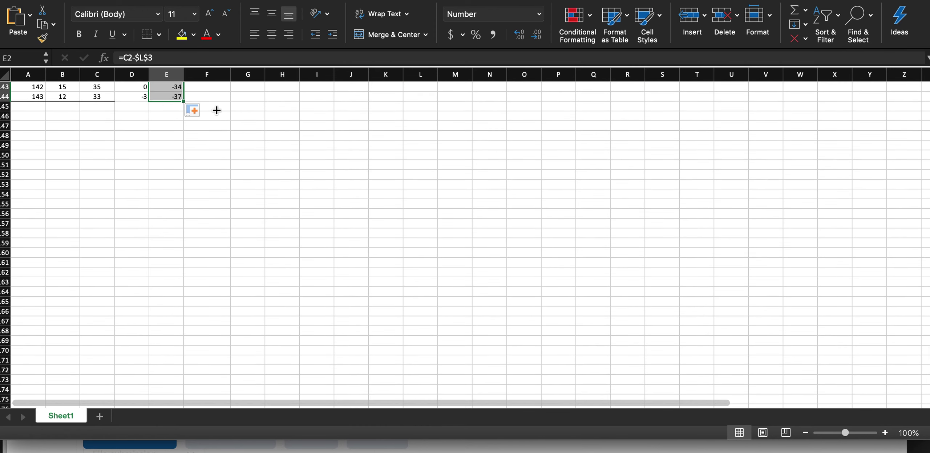
{"action": "scroll", "coordinate": [217, 109], "scroll_direction": "up", "scroll_amount": 20}
{"action": "scroll", "coordinate": [216, 115], "scroll_direction": "up", "scroll_amount": 8}
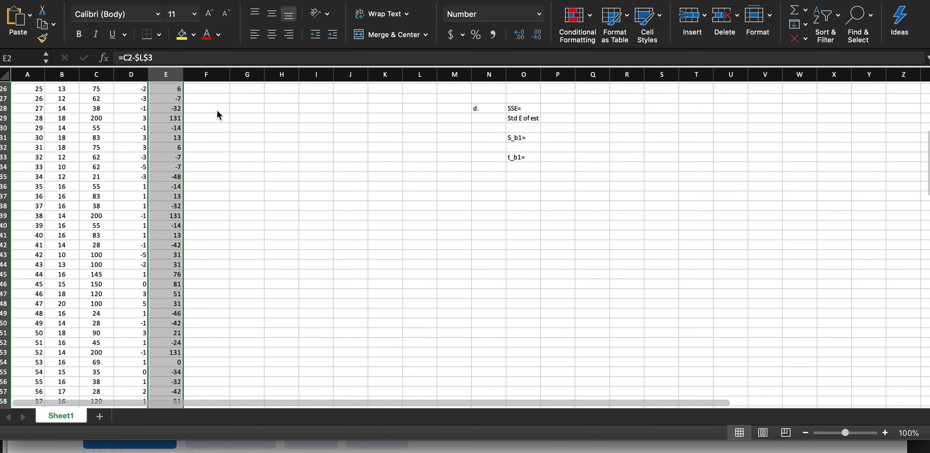
Examine the copied formulas in the first rows of the y-ybar column for the fixed reference to the mean.
{"action": "left_click", "coordinate": [166, 109]}
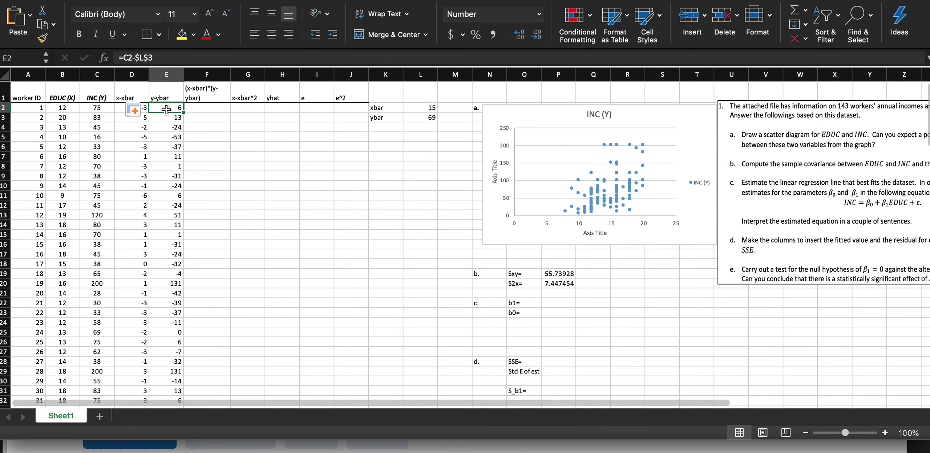
{"action": "key", "text": "Down"}
{"action": "key", "text": "Down"}
{"action": "key", "text": "Down"}
{"action": "key", "text": "Down"}
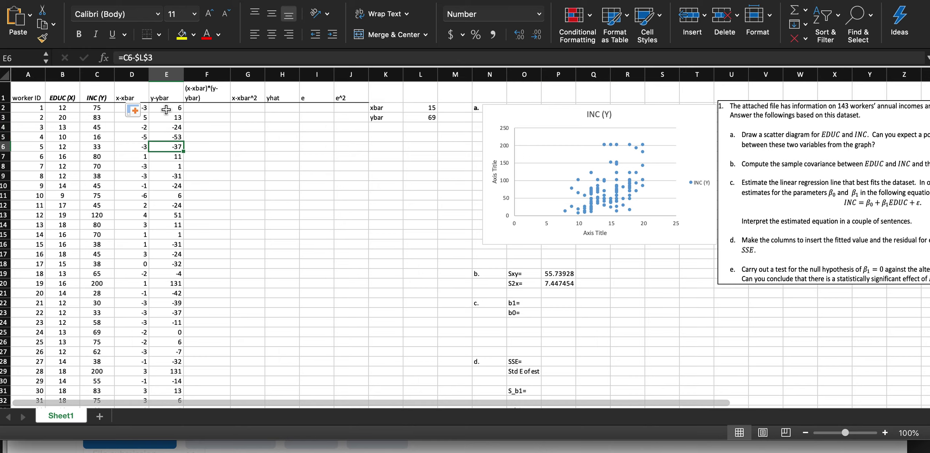
{"action": "key", "text": "Up"}
{"action": "key", "text": "Up"}
{"action": "key", "text": "Up"}
{"action": "key", "text": "Up"}
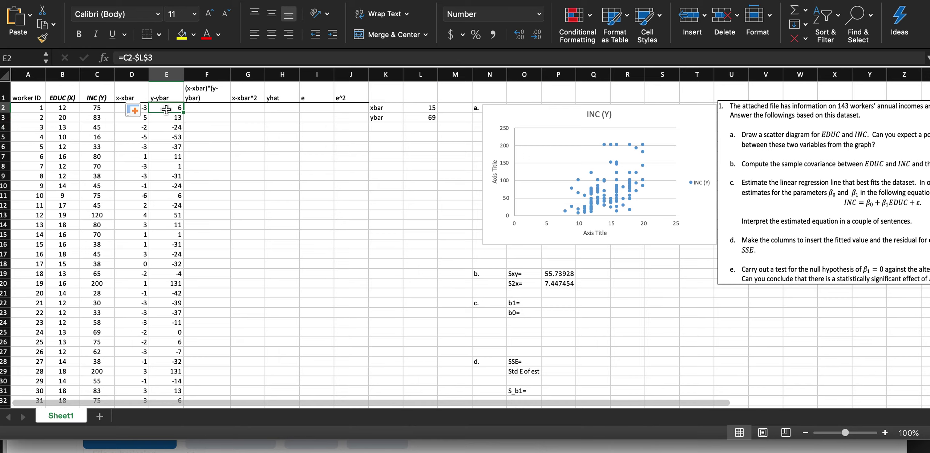
Select F2 and slightly widen column F, which holds the (x-xbar)*(y-ybar) header.
{"action": "key", "text": "Right"}
{"action": "mouse_move", "coordinate": [231, 74]}
{"action": "left_mouse_down"}
{"action": "mouse_move", "coordinate": [218, 74]}
{"action": "mouse_move", "coordinate": [233, 73]}
{"action": "left_mouse_up"}
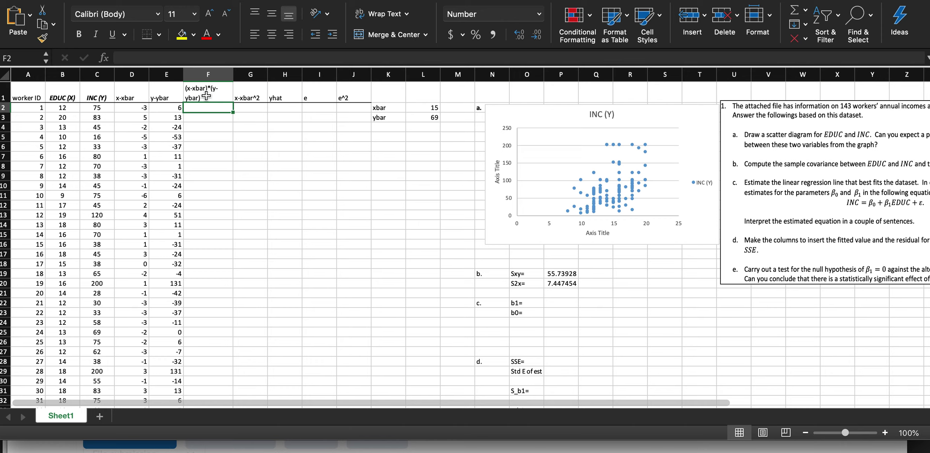
Enter the first product of the EDUC and INC deviations in F2 as =D2*E2.
{"action": "type", "text": "="}
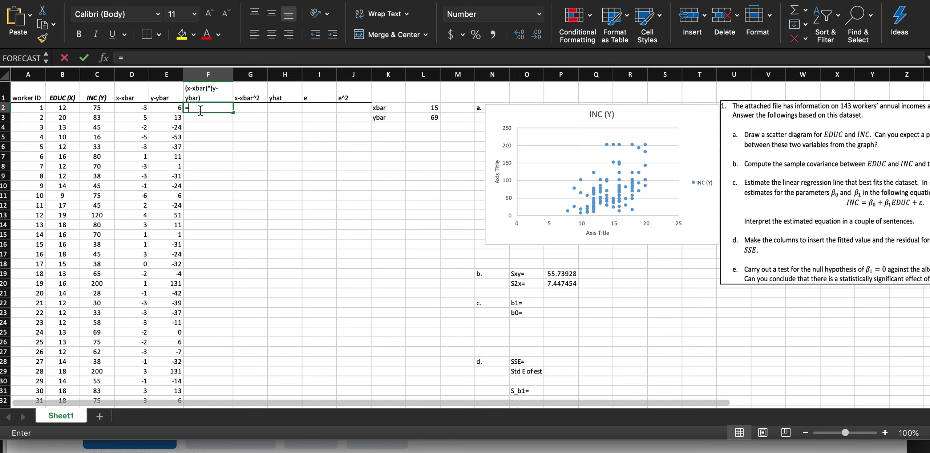
{"action": "left_click", "coordinate": [139, 109]}
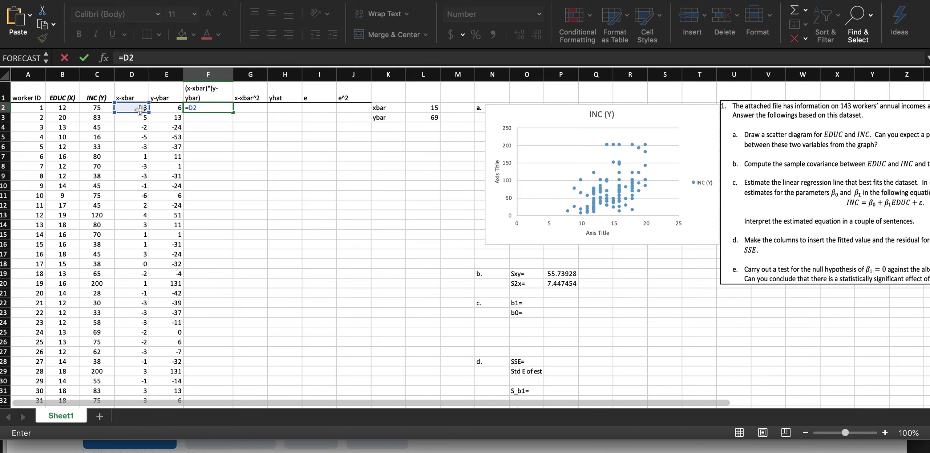
{"action": "left_click", "coordinate": [167, 110]}
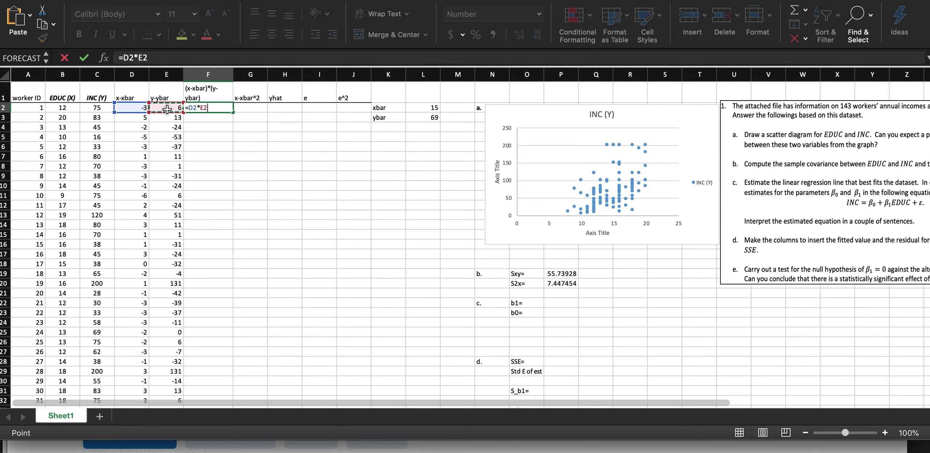
{"action": "key", "text": "Return"}
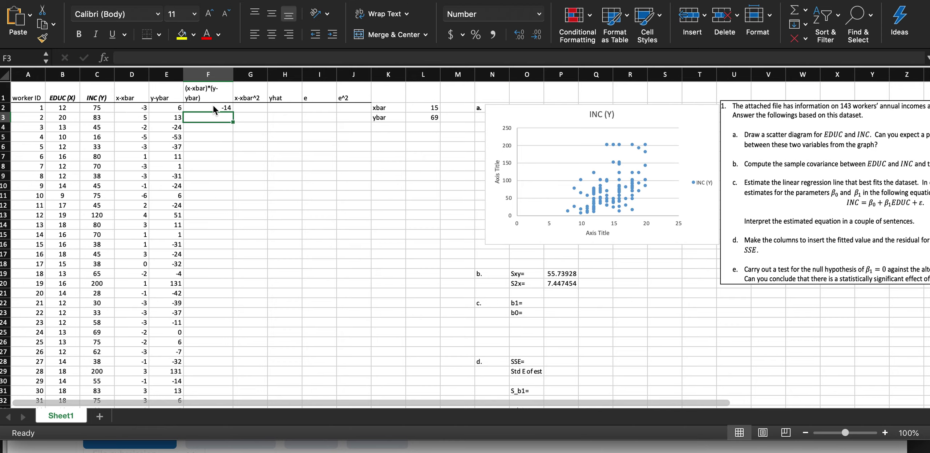
Fill the deviation product formula from F2 down through F144.
{"action": "left_click", "coordinate": [214, 106]}
{"action": "left_click_drag", "start_coordinate": [235, 112], "coordinate": [225, 157]}
{"action": "scroll", "coordinate": [296, 145], "scroll_direction": "up", "scroll_amount": 10}
{"action": "scroll", "coordinate": [296, 145], "scroll_direction": "up", "scroll_amount": 20}
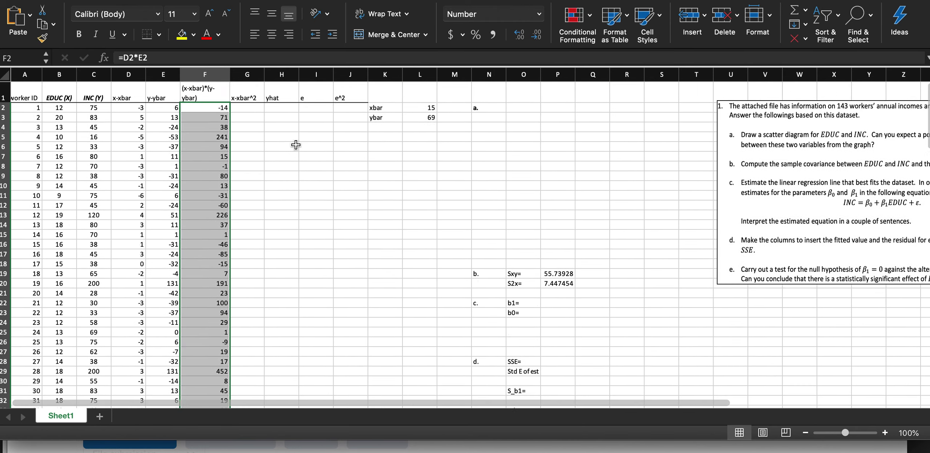
Enter the first squared EDUC deviation in G2 as =D2^2.
{"action": "left_click", "coordinate": [248, 108]}
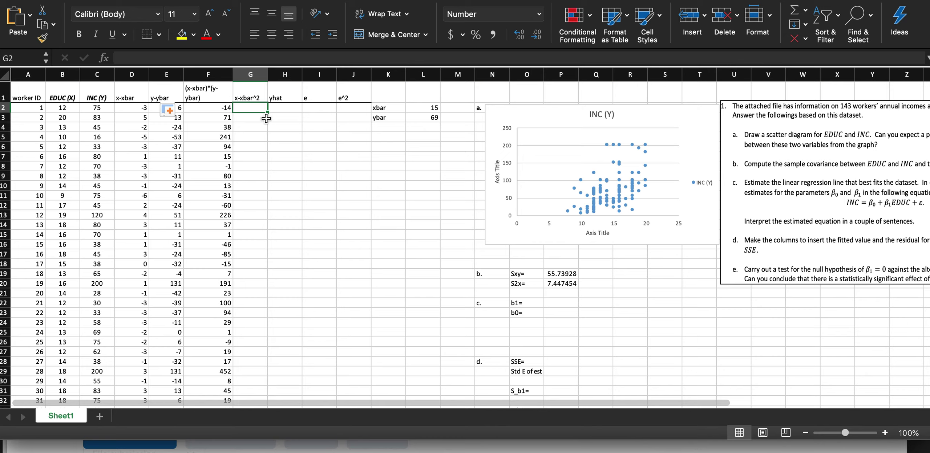
{"action": "type", "text": "="}
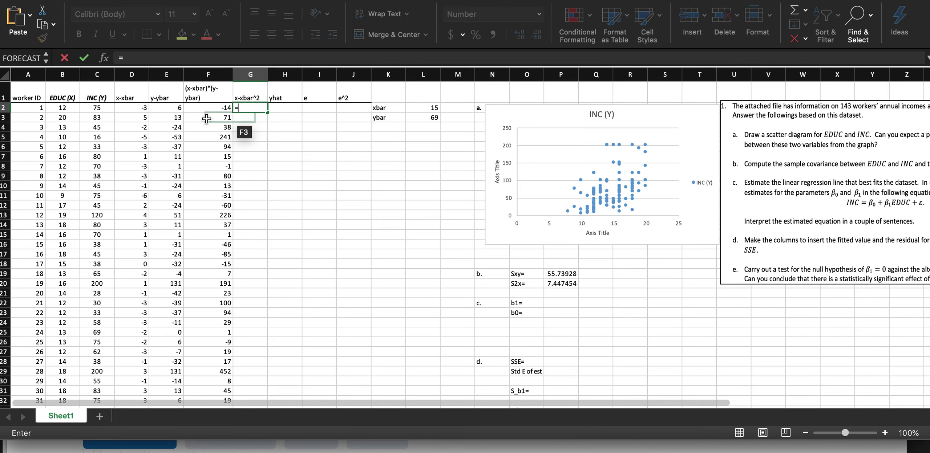
{"action": "left_click", "coordinate": [139, 109]}
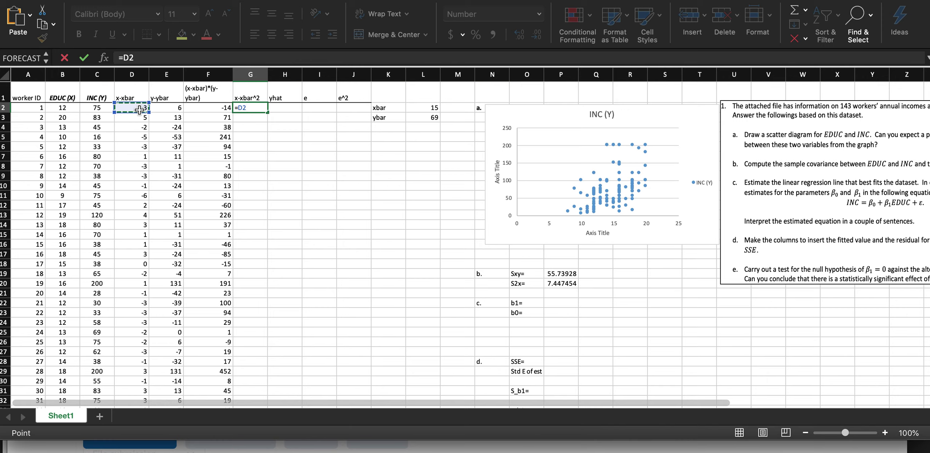
{"action": "type", "text": "^2"}
{"action": "key", "text": "Return"}
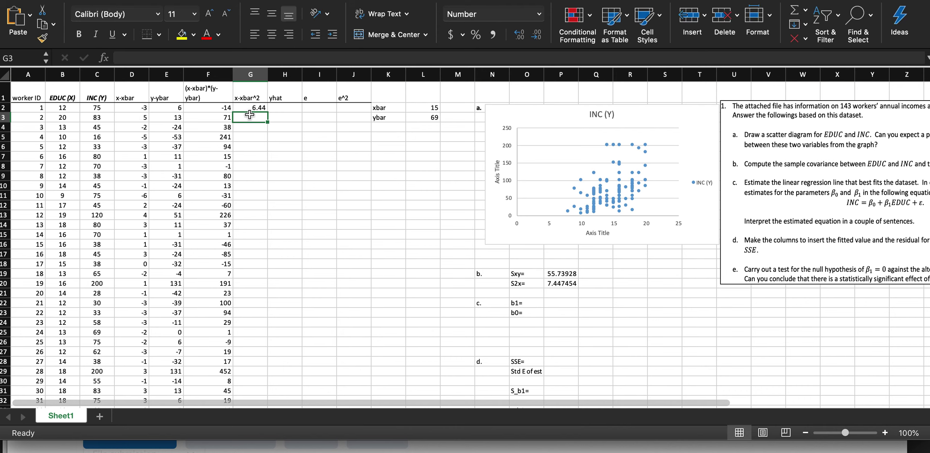
Fill the x-xbar^2 formula from G2 down through G144.
{"action": "left_click", "coordinate": [248, 108]}
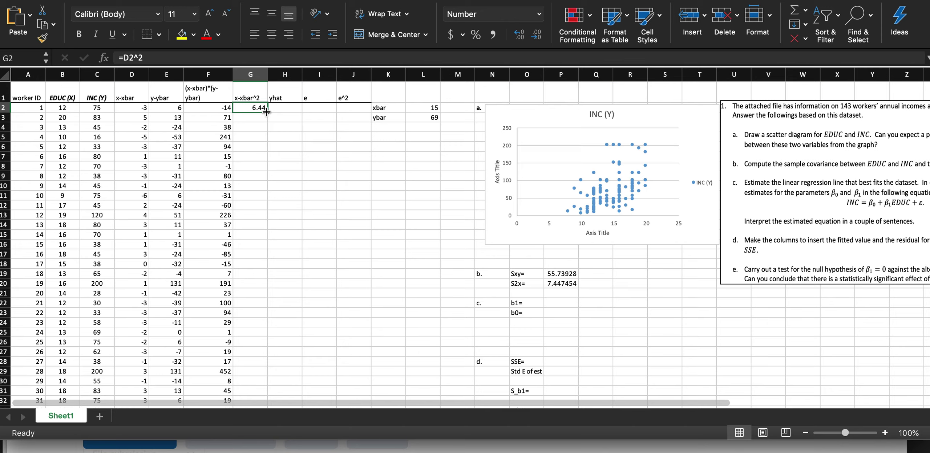
{"action": "left_click_drag", "start_coordinate": [267, 112], "coordinate": [264, 382]}
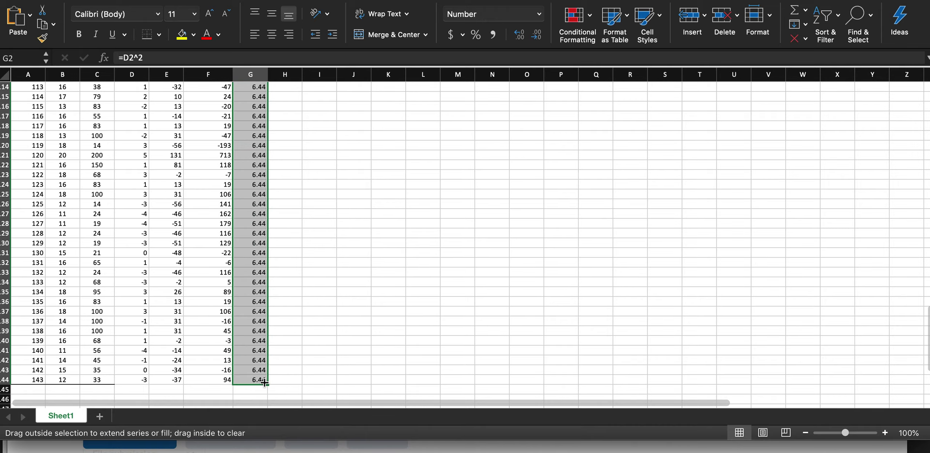
{"action": "scroll", "coordinate": [328, 287], "scroll_direction": "up", "scroll_amount": 20}
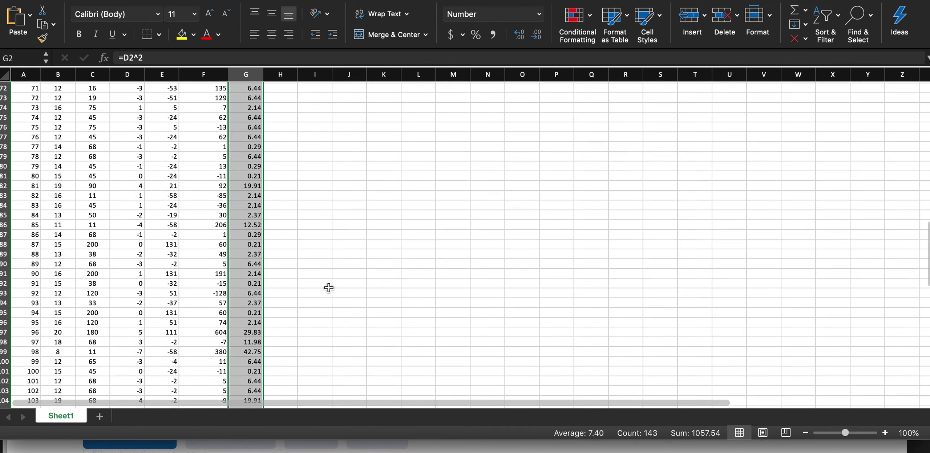
{"action": "scroll", "coordinate": [312, 254], "scroll_direction": "up", "scroll_amount": 15}
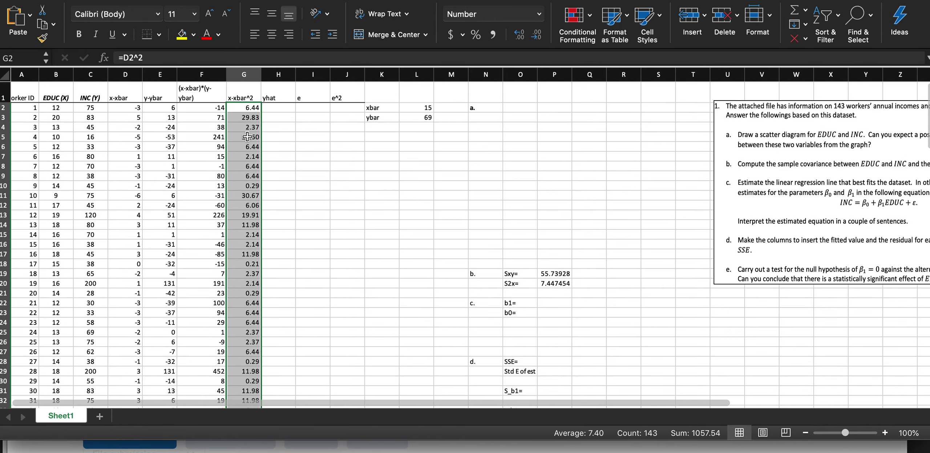
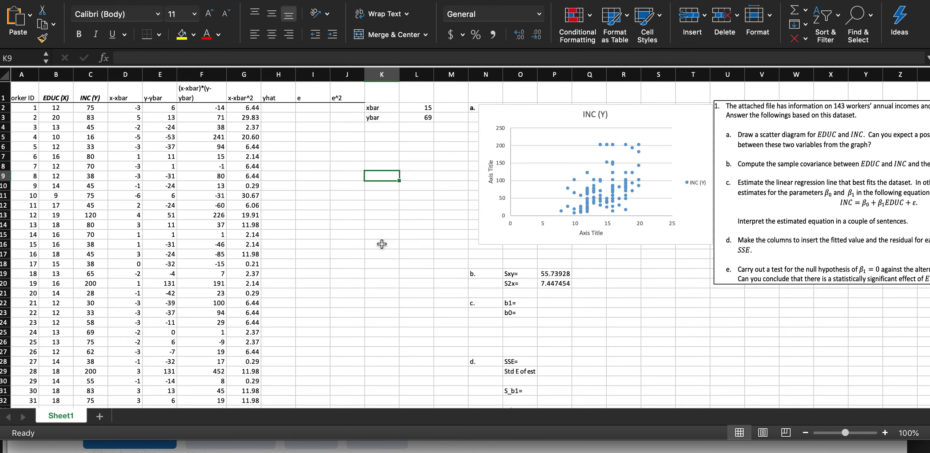
Sum the deviation products in K9 with =SUM(F2:F144).
{"action": "type", "text": "="}
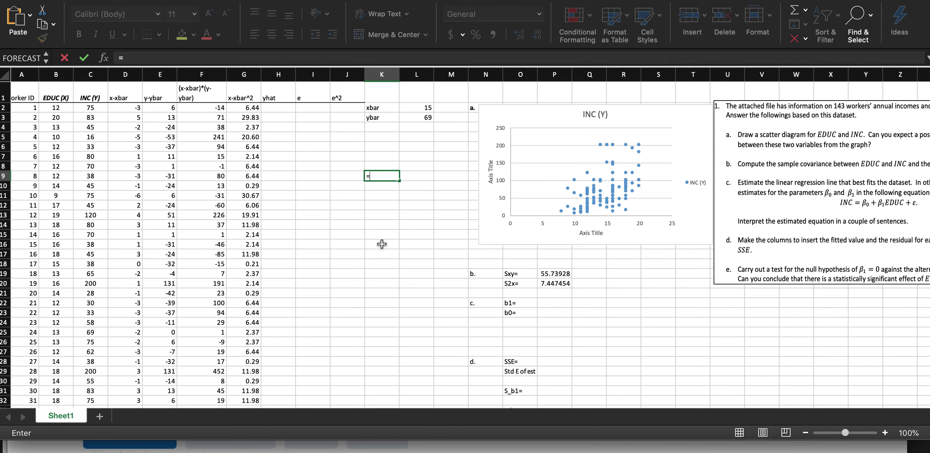
{"action": "type", "text": "sum"}
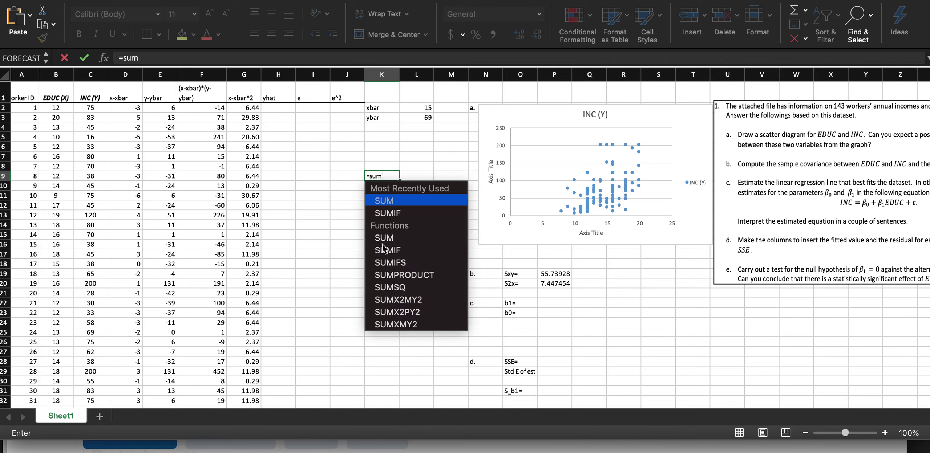
{"action": "type", "text": "("}
{"action": "left_click", "coordinate": [217, 109]}
{"action": "key", "text": "super+shift+Down"}
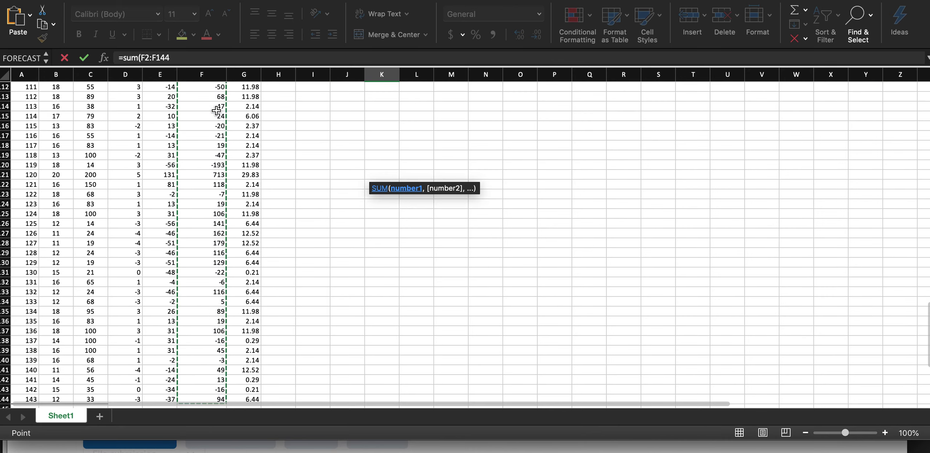
{"action": "type", "text": ")"}
{"action": "key", "text": "Return"}
Sum the squared EDUC deviations in K10 with =SUM(G2:G144).
{"action": "scroll", "coordinate": [341, 111], "scroll_direction": "up", "scroll_amount": 10}
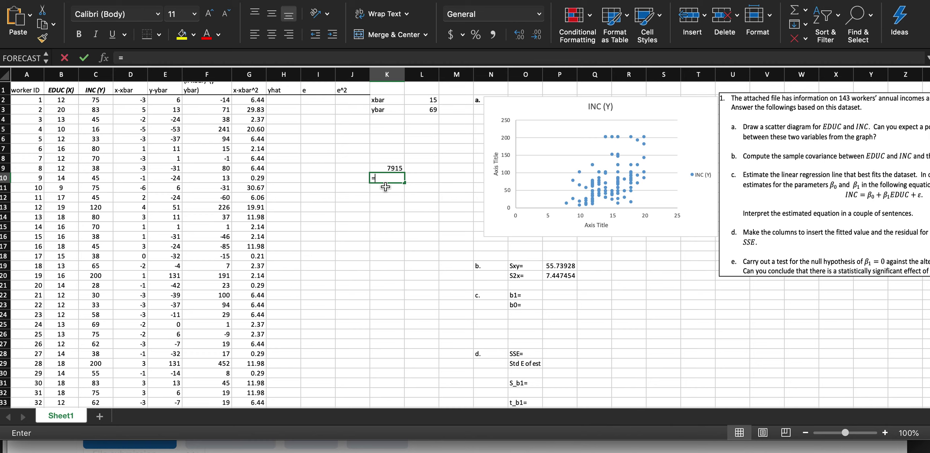
{"action": "type", "text": "=sum("}
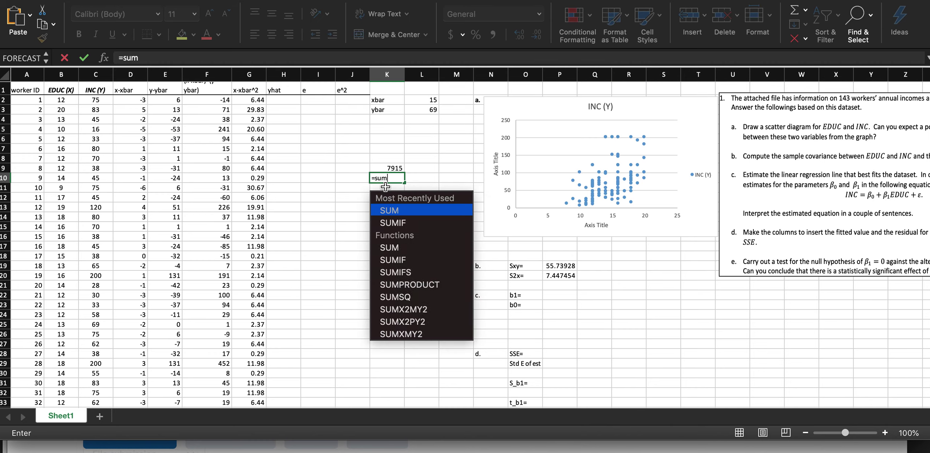
{"action": "left_click", "coordinate": [239, 98]}
{"action": "key", "text": "ctrl+shift+Down"}
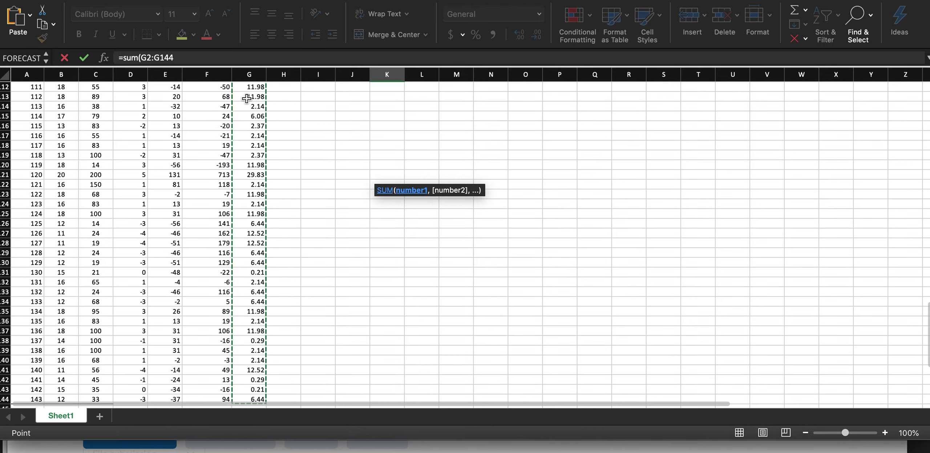
{"action": "key", "text": "Return"}
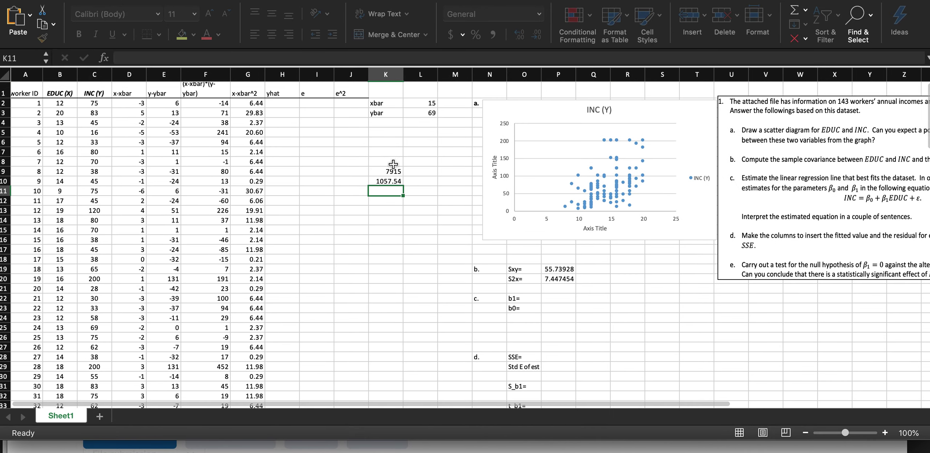
Compute the slope from the two sums in L9 as =K9/K10, and recheck the sum formula in K9.
{"action": "left_click", "coordinate": [414, 173]}
{"action": "type", "text": "="}
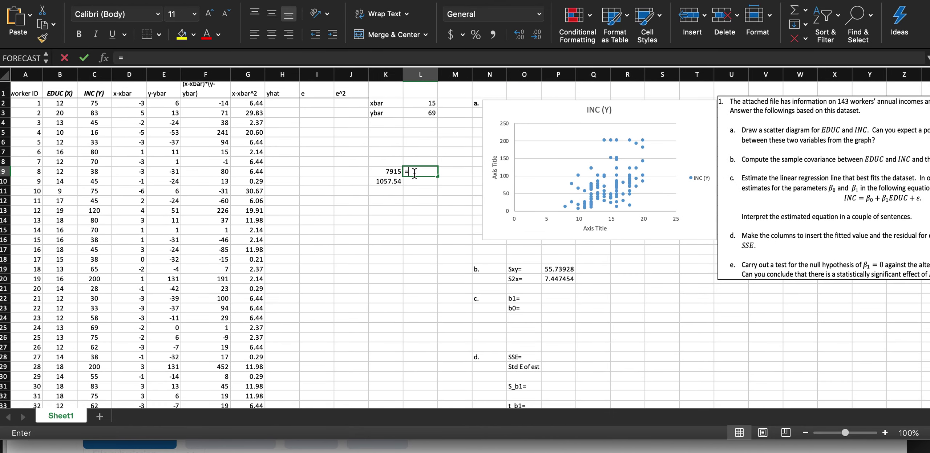
{"action": "left_click", "coordinate": [391, 172]}
{"action": "type", "text": "/"}
{"action": "left_click", "coordinate": [390, 184]}
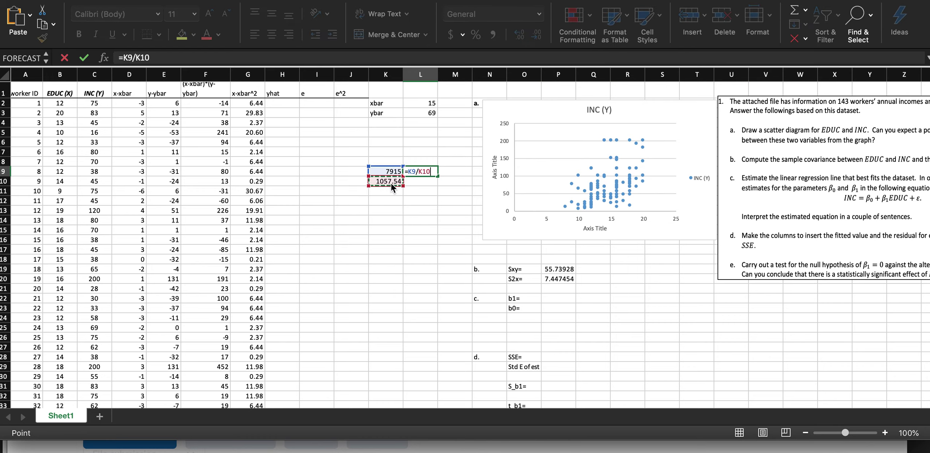
{"action": "key", "text": "Return"}
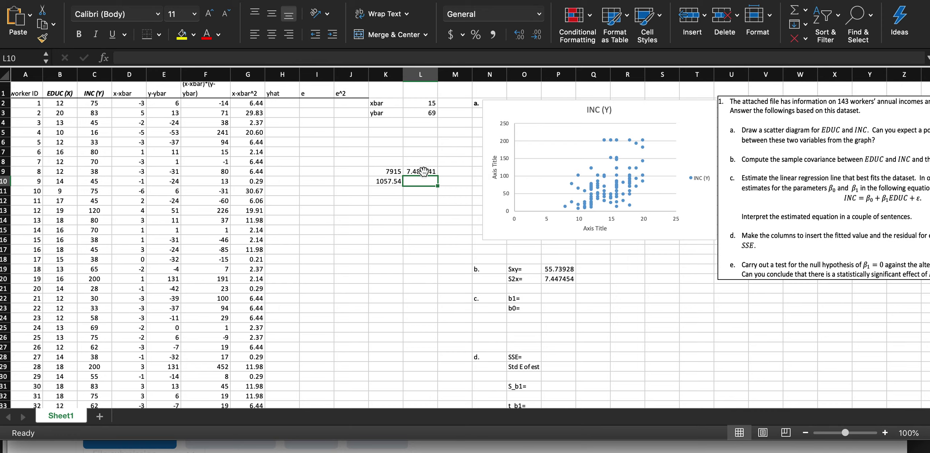
{"action": "left_click", "coordinate": [359, 173]}
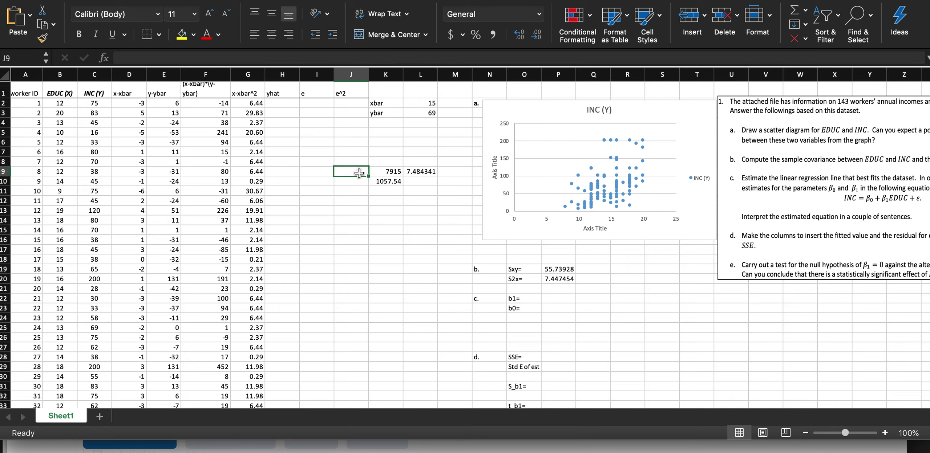
{"action": "left_click", "coordinate": [385, 171]}
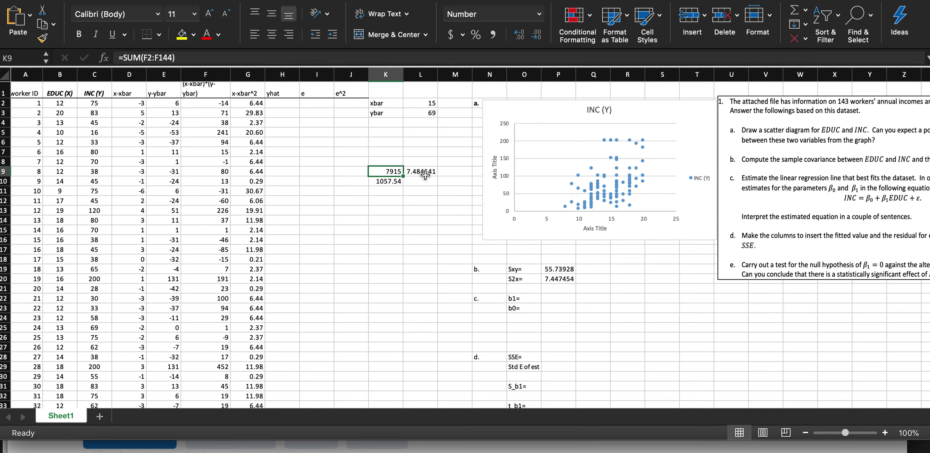
Compute the slope estimate b1 in P22 as the covariance over the EDUC variance, =P19/P20.
{"action": "left_click", "coordinate": [553, 300]}
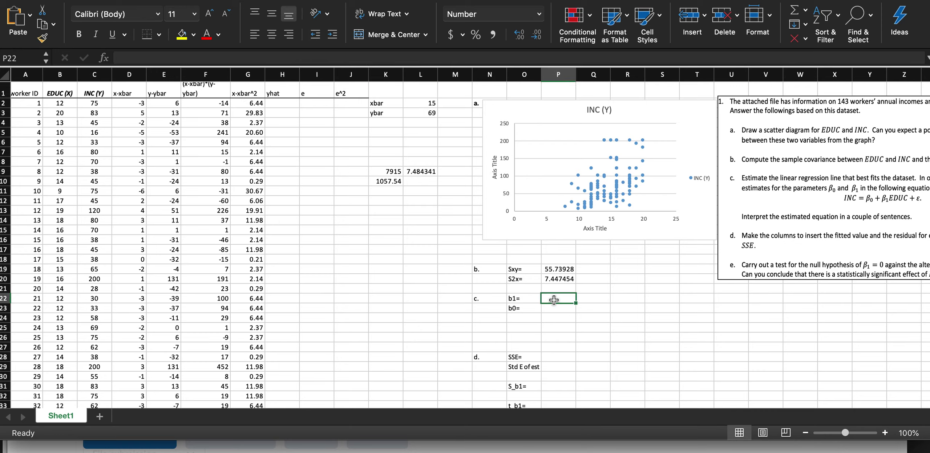
{"action": "type", "text": "="}
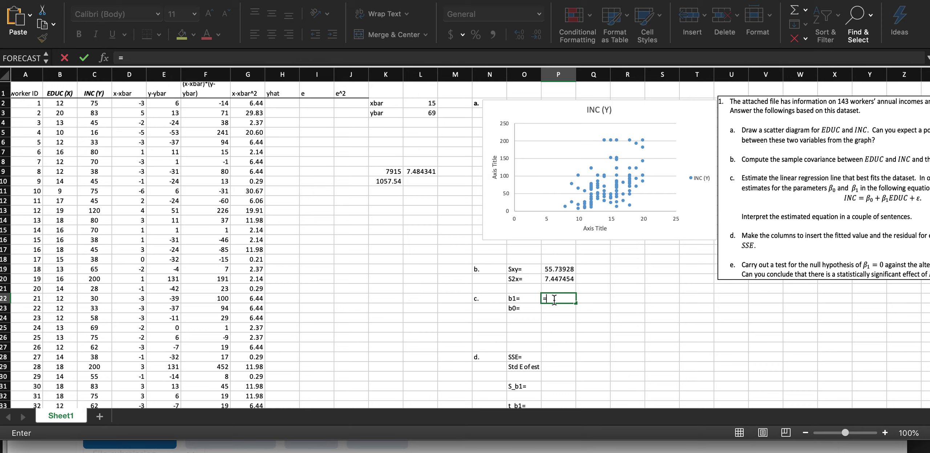
{"action": "left_click", "coordinate": [562, 270]}
{"action": "type", "text": "/"}
{"action": "left_click", "coordinate": [563, 279]}
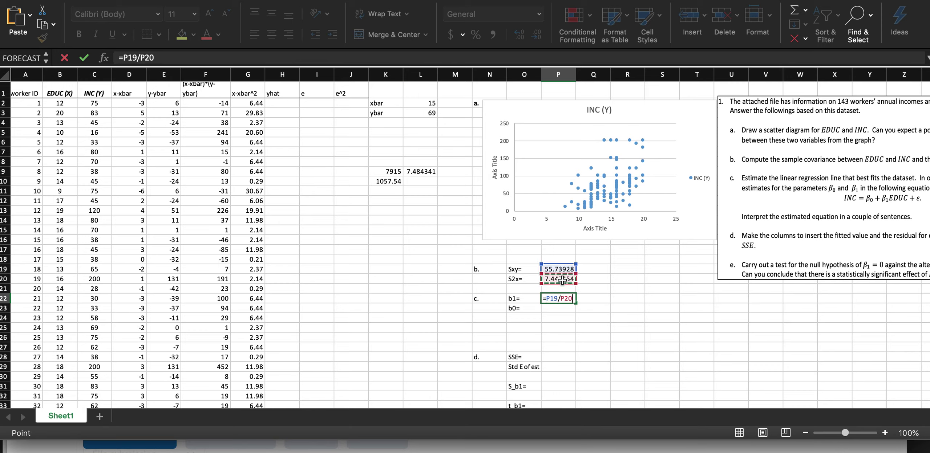
{"action": "key", "text": "Return"}
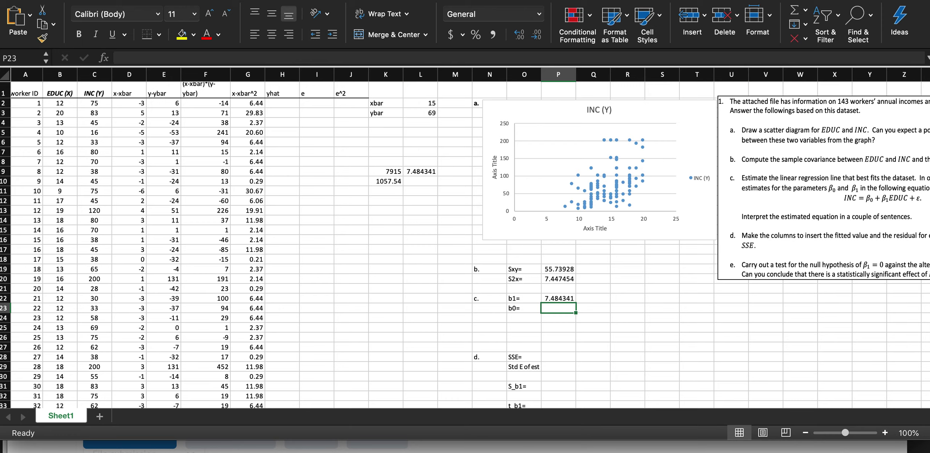
Compute the intercept estimate b0 in P23 from the means and the slope as =L3-P22*L2.
{"action": "type", "text": "="}
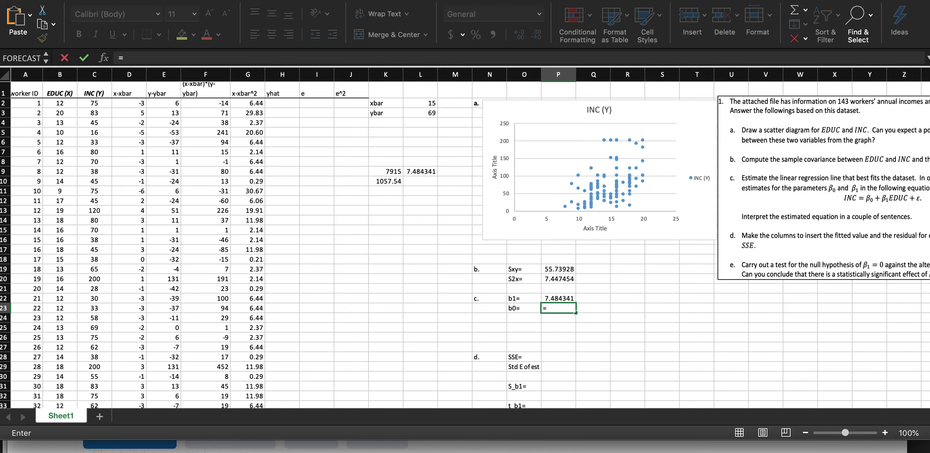
{"action": "left_click", "coordinate": [430, 116]}
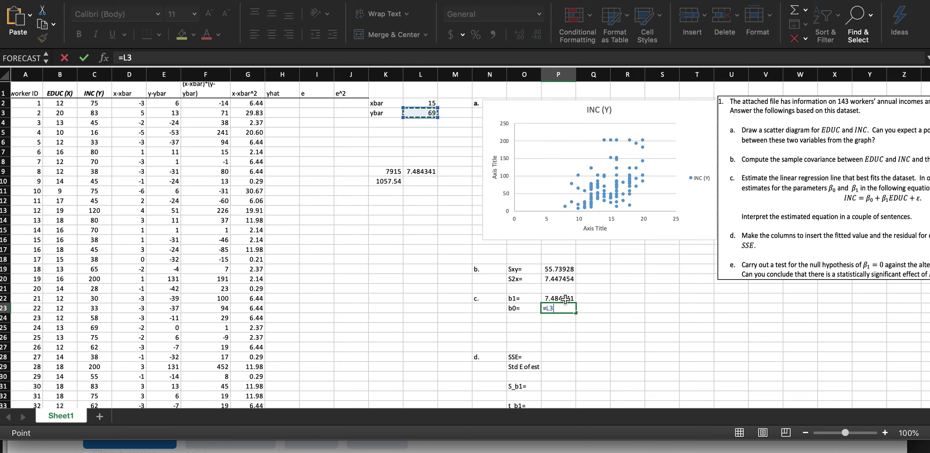
{"action": "type", "text": "-"}
{"action": "left_click", "coordinate": [558, 300]}
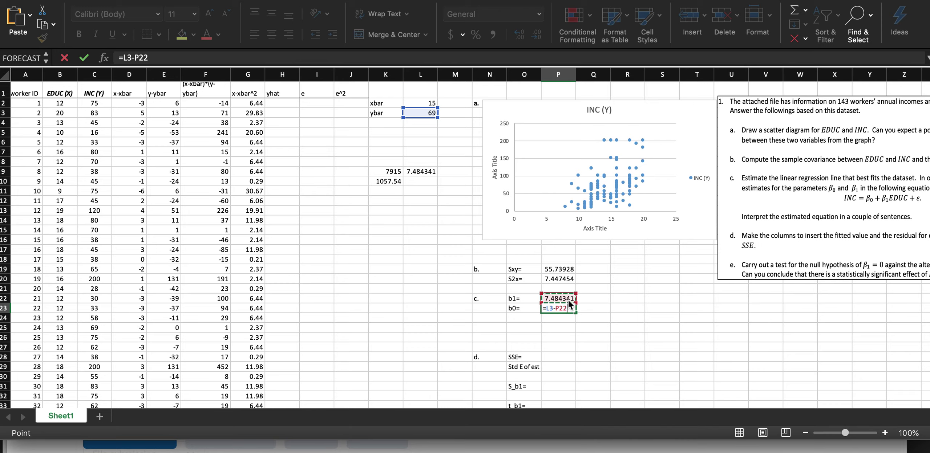
{"action": "type", "text": "*"}
{"action": "left_click", "coordinate": [432, 103]}
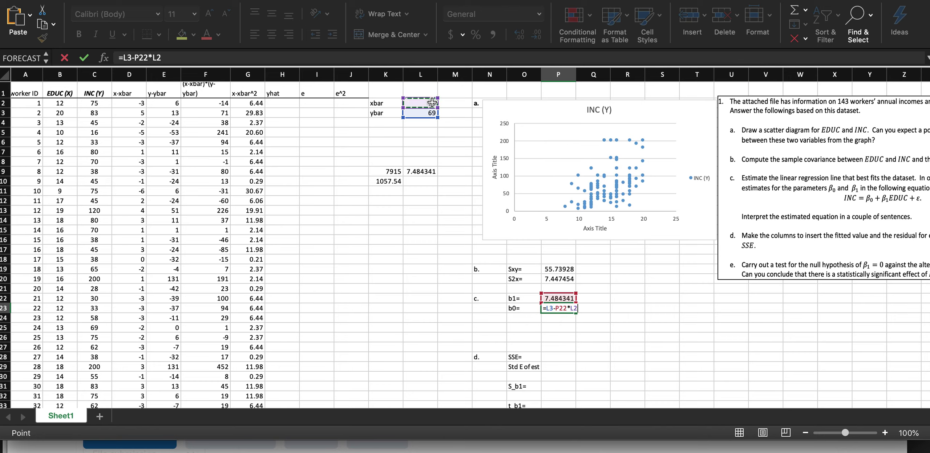
{"action": "key", "text": "Return"}
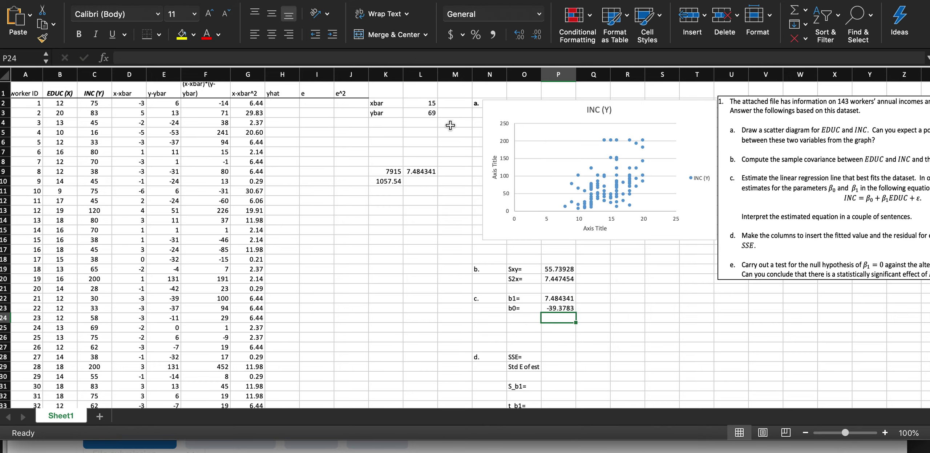
Paste the estimated regression equation "Inc = -39.38+7.48educ" into R22, beside the b1 and b0 estimates.
{"action": "left_click", "coordinate": [561, 309]}
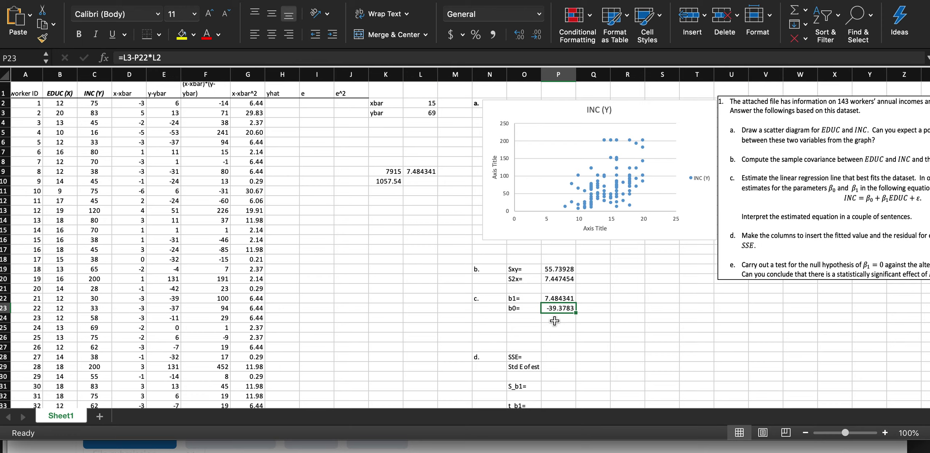
{"action": "left_click", "coordinate": [870, 199]}
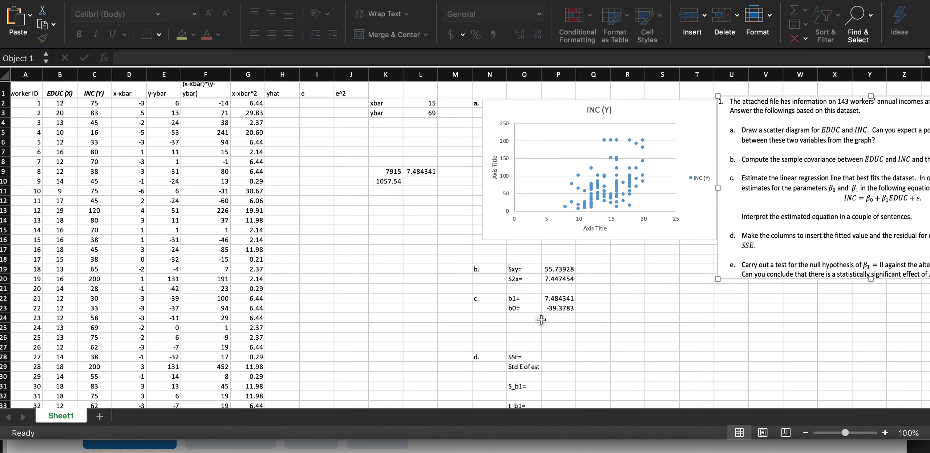
{"action": "left_click", "coordinate": [645, 299]}
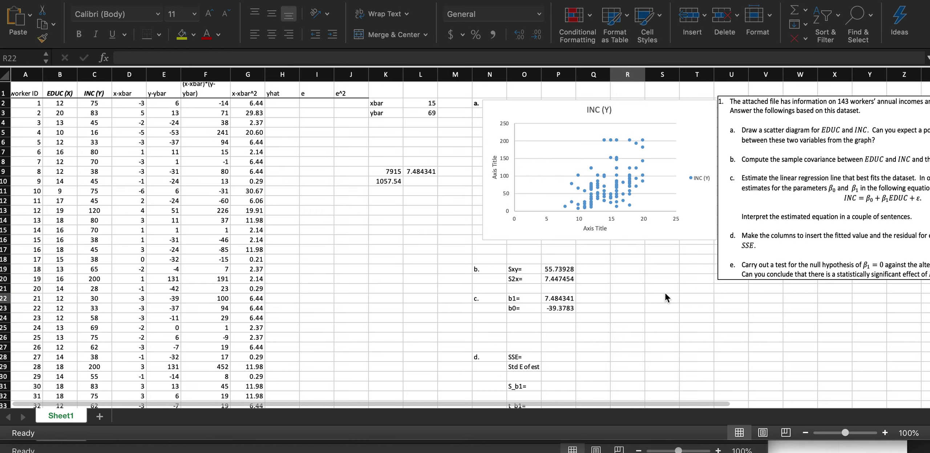
{"action": "left_click", "coordinate": [640, 298]}
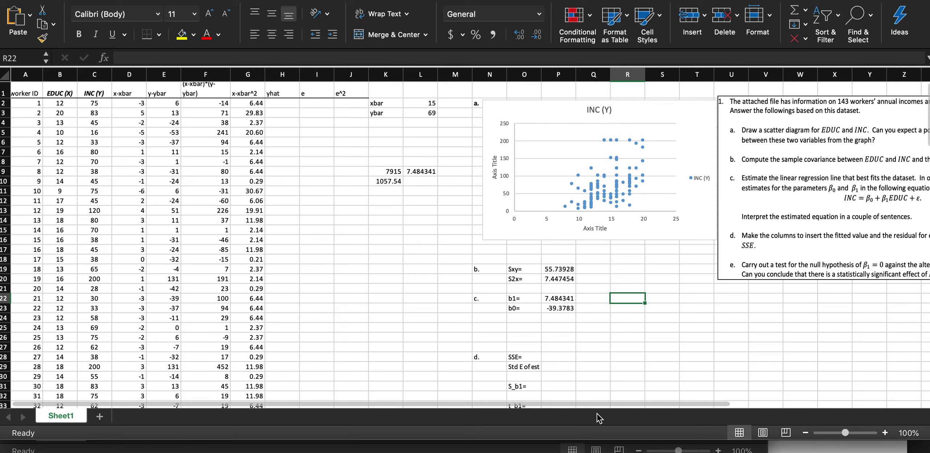
{"action": "key", "text": "super+v"}
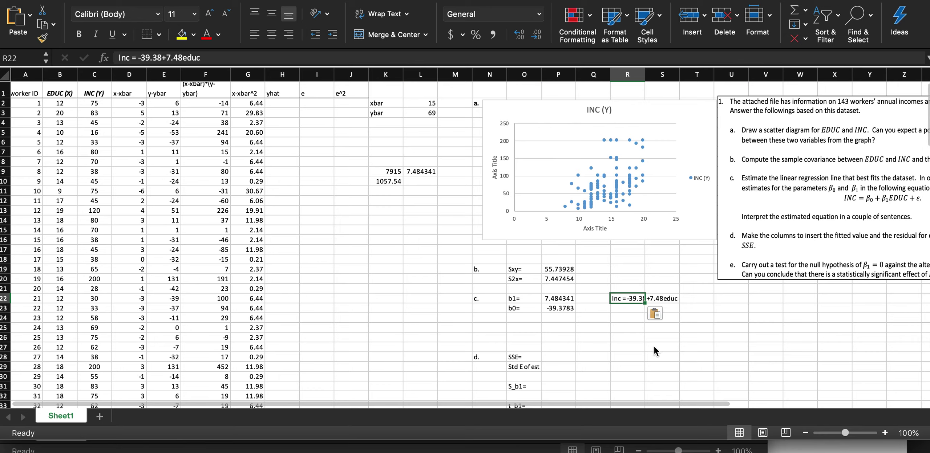
{"action": "left_click", "coordinate": [646, 289]}
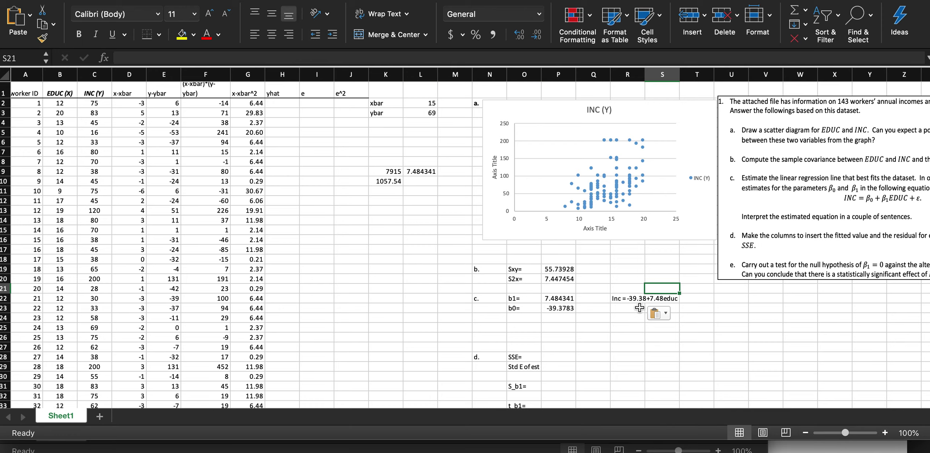
{"action": "left_click", "coordinate": [633, 298]}
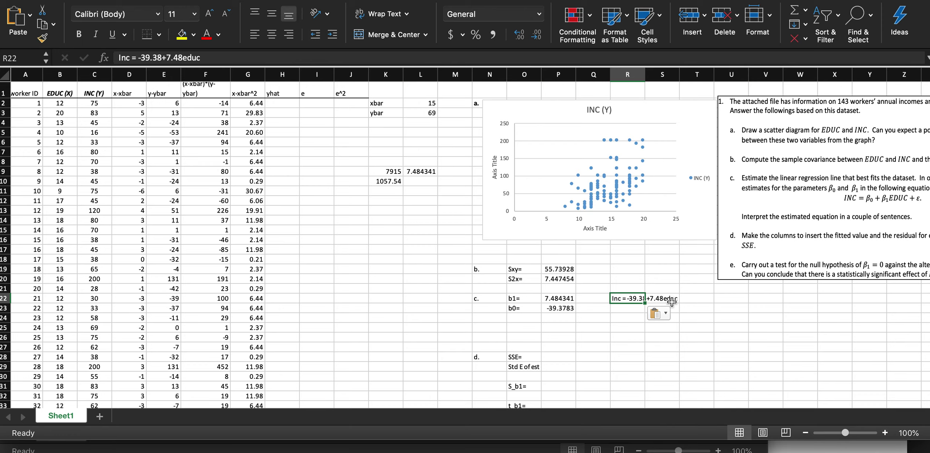
{"action": "left_click", "coordinate": [654, 300]}
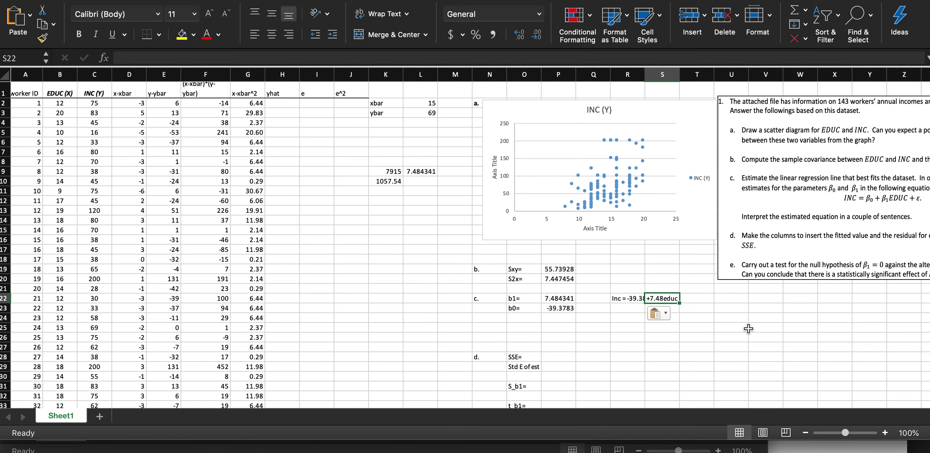
{"action": "left_click", "coordinate": [735, 330]}
Start the first worker's fitted value in H2 from the intercept, slope and EDUC value as =P23+P22*B2.
{"action": "scroll", "coordinate": [735, 330], "scroll_direction": "right", "scroll_amount": 4}
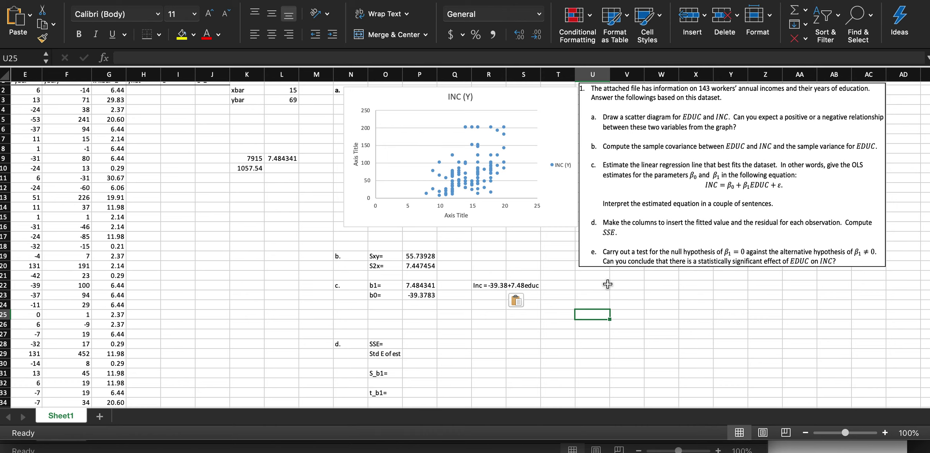
{"action": "scroll", "coordinate": [608, 285], "scroll_direction": "up", "scroll_amount": 2}
{"action": "scroll", "coordinate": [608, 284], "scroll_direction": "left", "scroll_amount": 5}
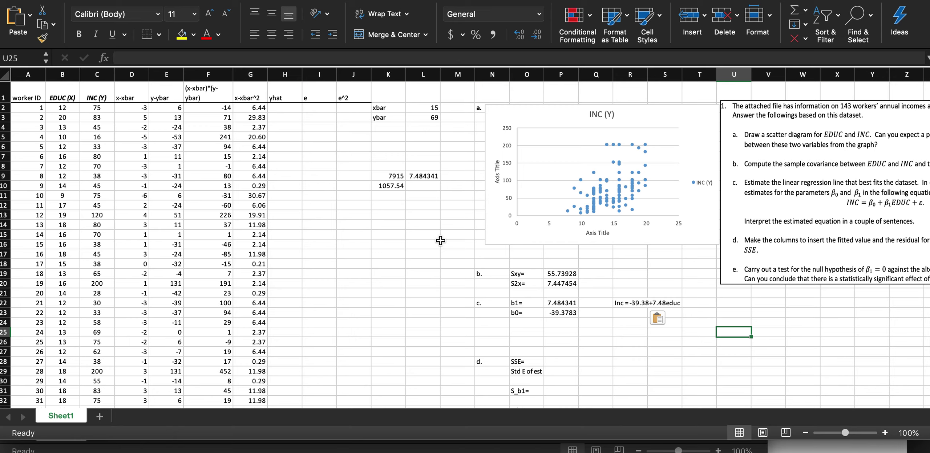
{"action": "left_click", "coordinate": [287, 106]}
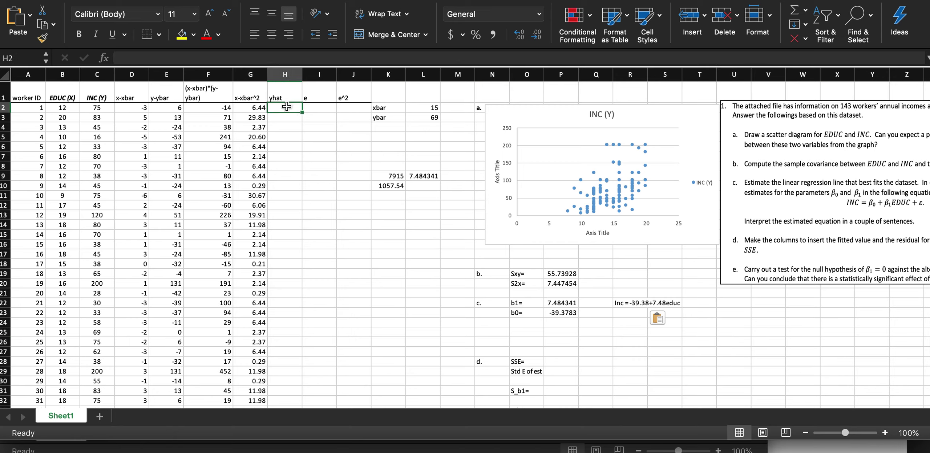
{"action": "type", "text": "="}
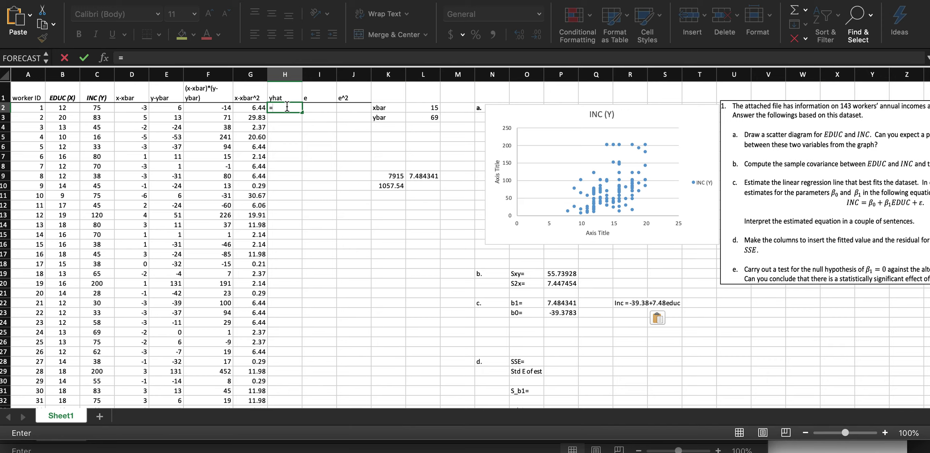
{"action": "left_click", "coordinate": [558, 313]}
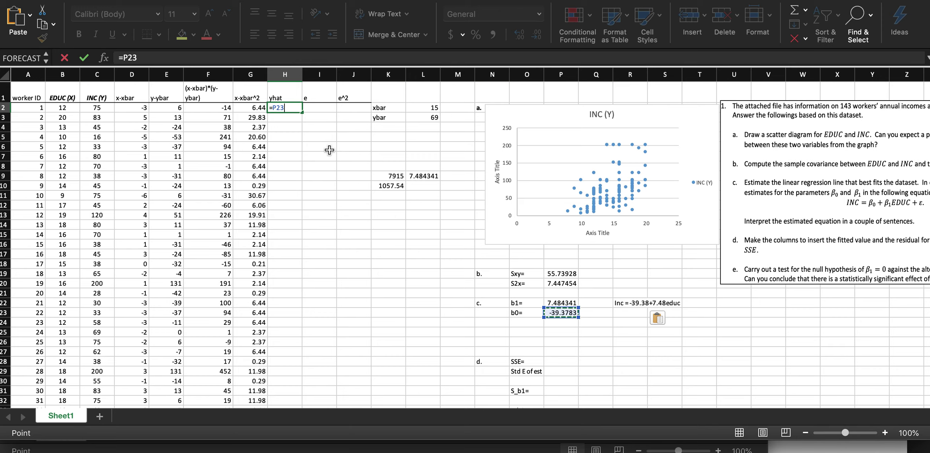
{"action": "type", "text": "="}
{"action": "key", "text": "BackSpace"}
{"action": "type", "text": "+"}
{"action": "left_click", "coordinate": [555, 304]}
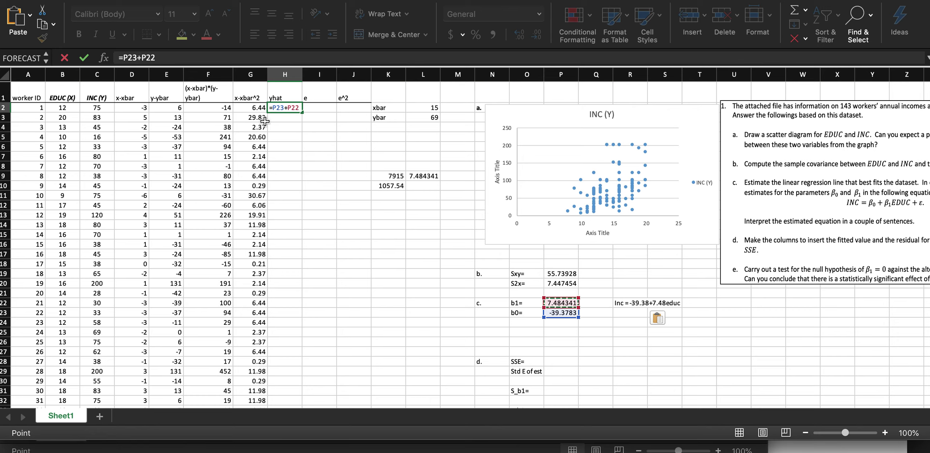
{"action": "type", "text": "8"}
{"action": "key", "text": "BackSpace"}
{"action": "type", "text": "*"}
{"action": "left_click", "coordinate": [61, 107]}
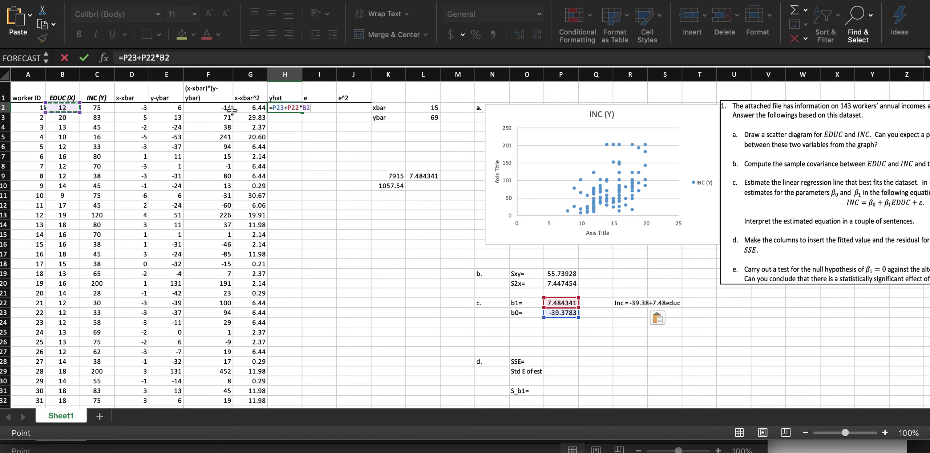
Make the intercept and slope references in H2 absolute, so the formula reads =$P$23+$P$22*B2.
{"action": "left_click", "coordinate": [123, 58]}
{"action": "type", "text": "$P"}
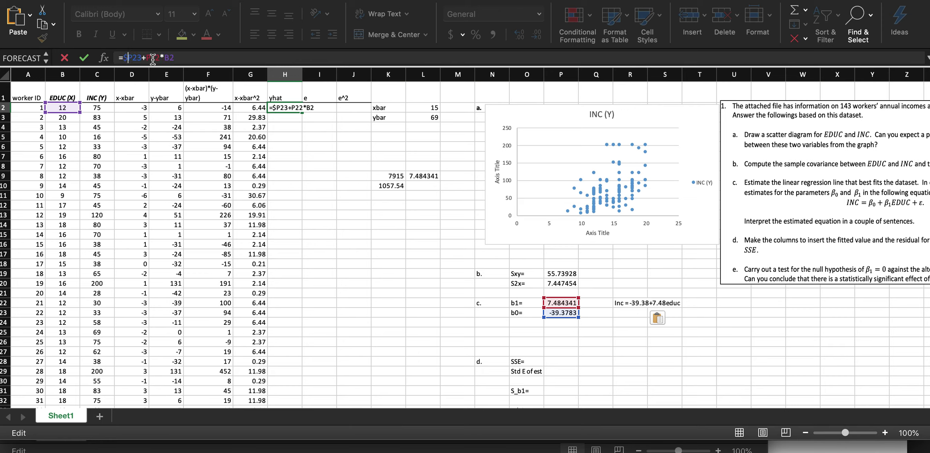
{"action": "type", "text": "$"}
{"action": "left_click", "coordinate": [151, 58]}
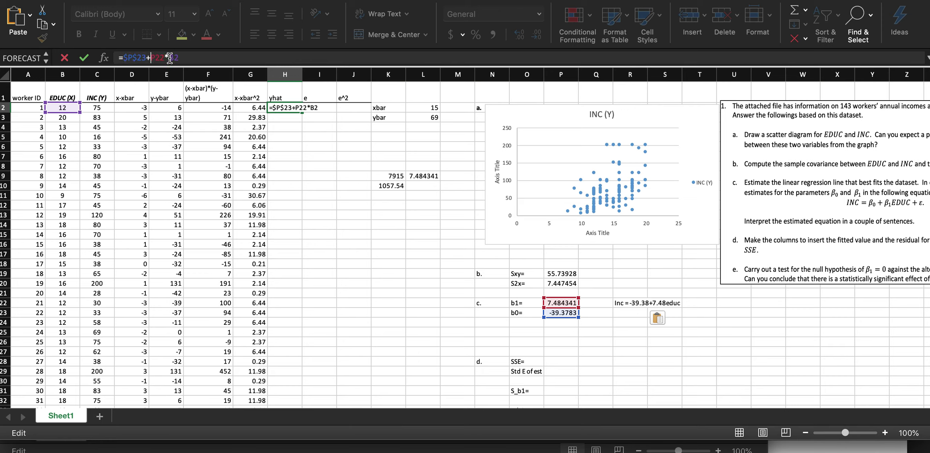
{"action": "type", "text": "$"}
{"action": "key", "text": "Right"}
{"action": "type", "text": "$"}
{"action": "key", "text": "Return"}
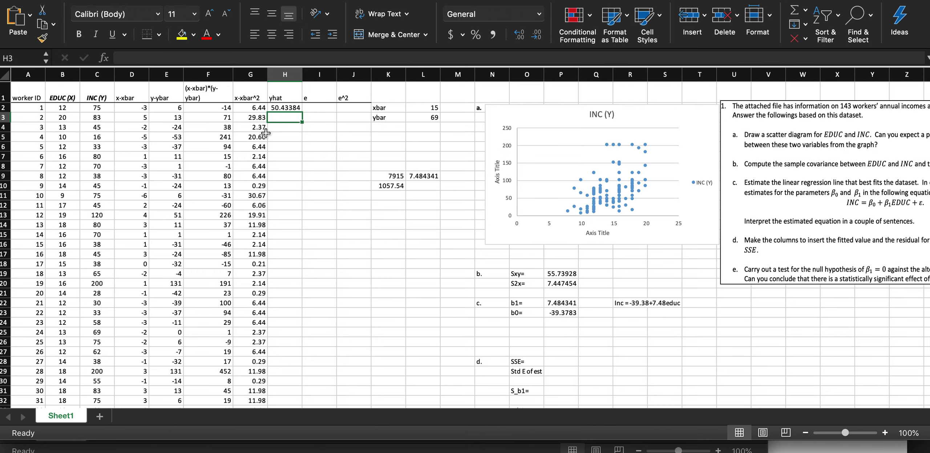
Fill the fitted-value formula down the yhat column from H2 to H144 and check the copied formula in H3.
{"action": "left_click", "coordinate": [102, 109]}
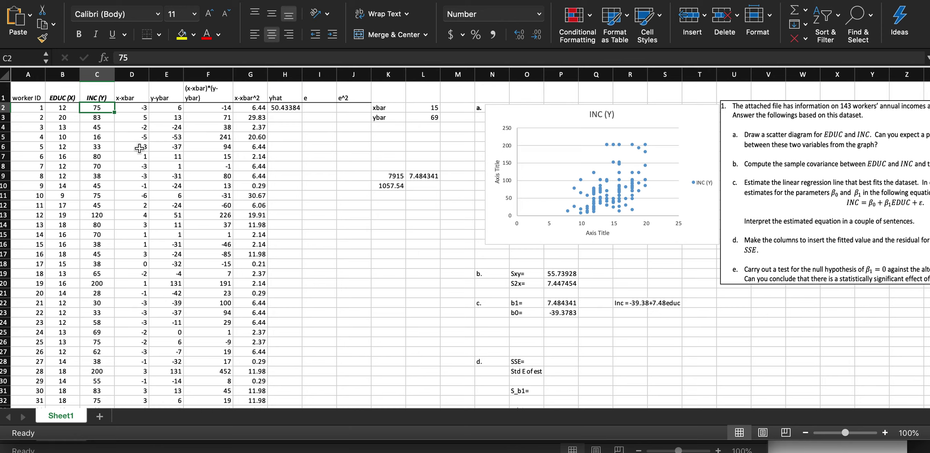
{"action": "left_click", "coordinate": [291, 108]}
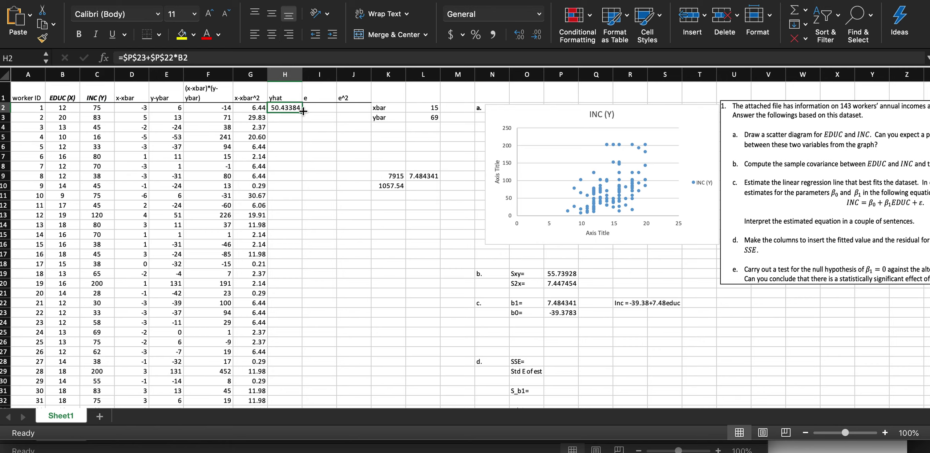
{"action": "left_click_drag", "start_coordinate": [303, 111], "coordinate": [291, 392]}
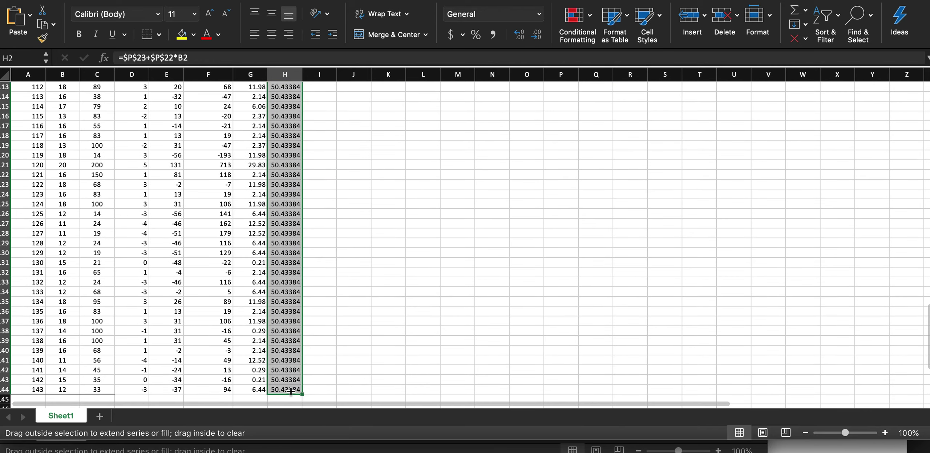
{"action": "scroll", "coordinate": [327, 321], "scroll_direction": "up", "scroll_amount": 20}
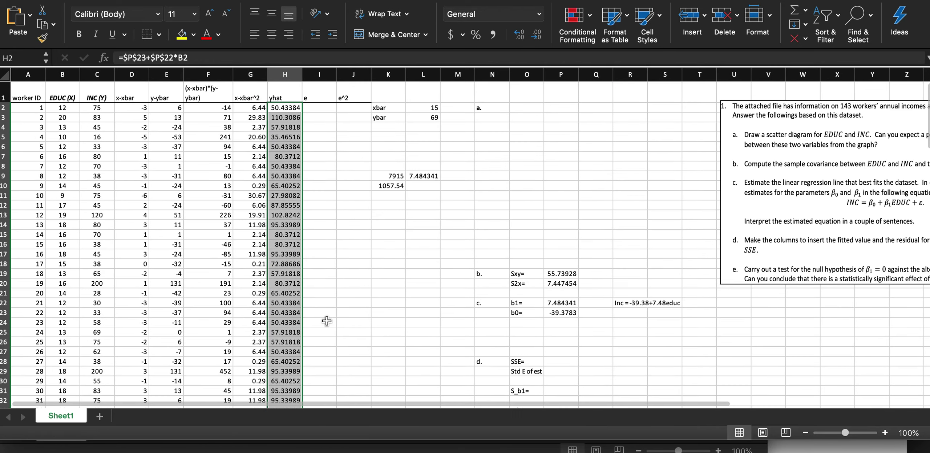
{"action": "left_click", "coordinate": [286, 122]}
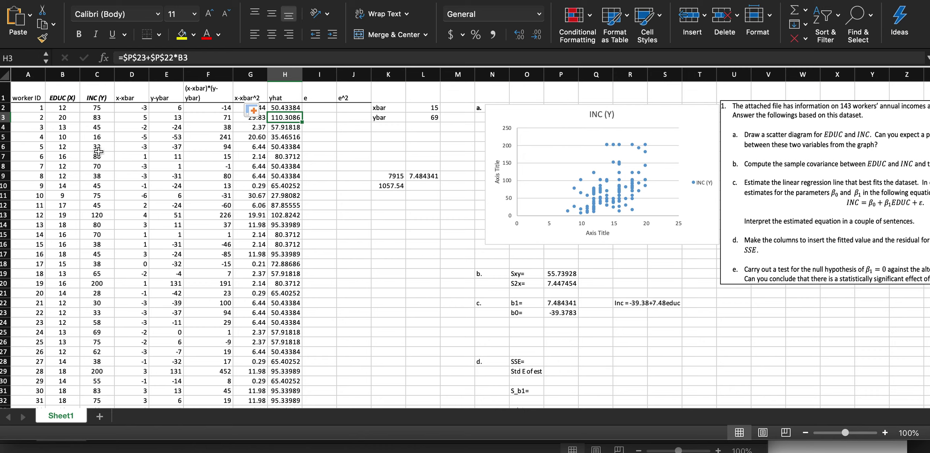
Compute the first worker's residual in I2 as INC minus the fitted value, =C2-H2.
{"action": "left_click", "coordinate": [320, 108]}
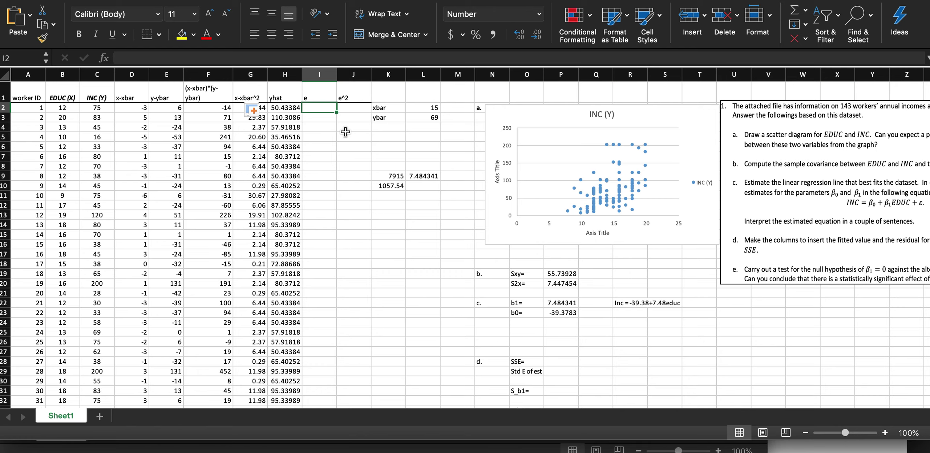
{"action": "type", "text": "="}
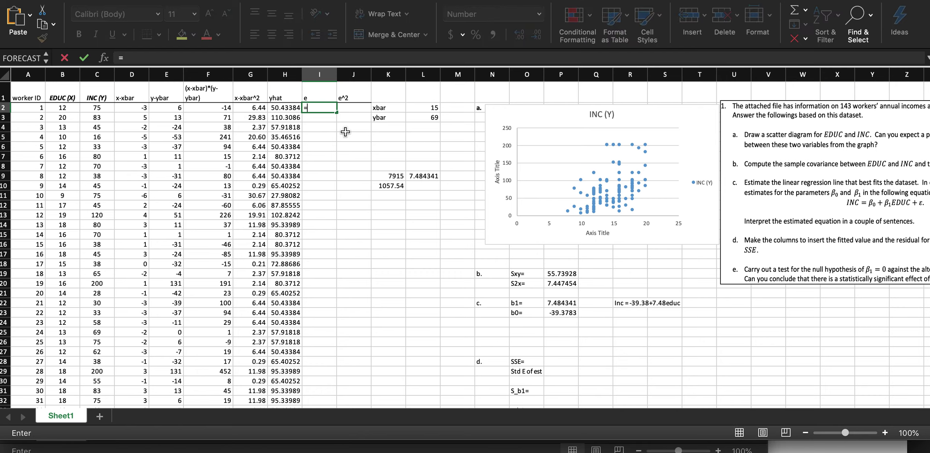
{"action": "left_click", "coordinate": [99, 109]}
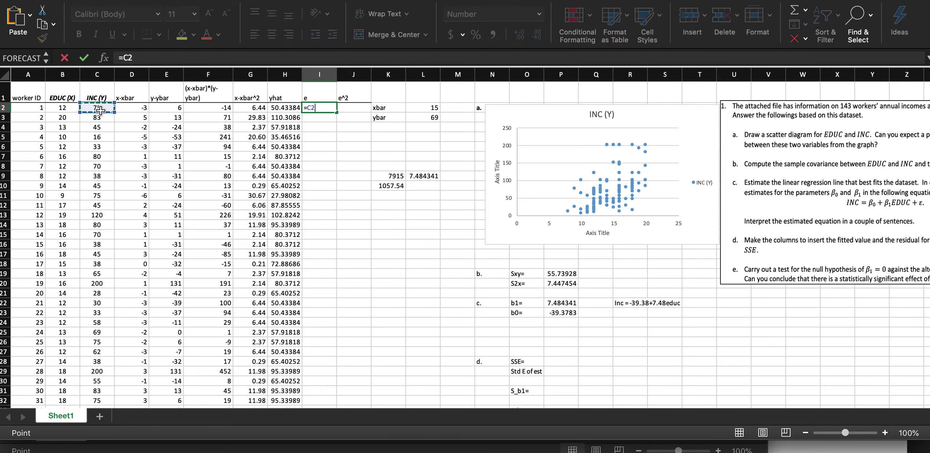
{"action": "type", "text": "-"}
{"action": "left_click", "coordinate": [281, 109]}
{"action": "key", "text": "Return"}
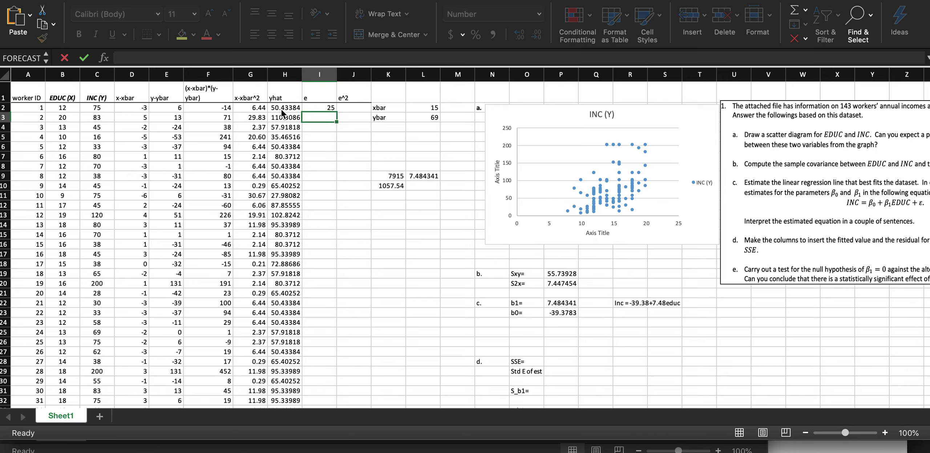
Fill the residual formula down the e column from I2 to I144.
{"action": "left_click", "coordinate": [325, 108]}
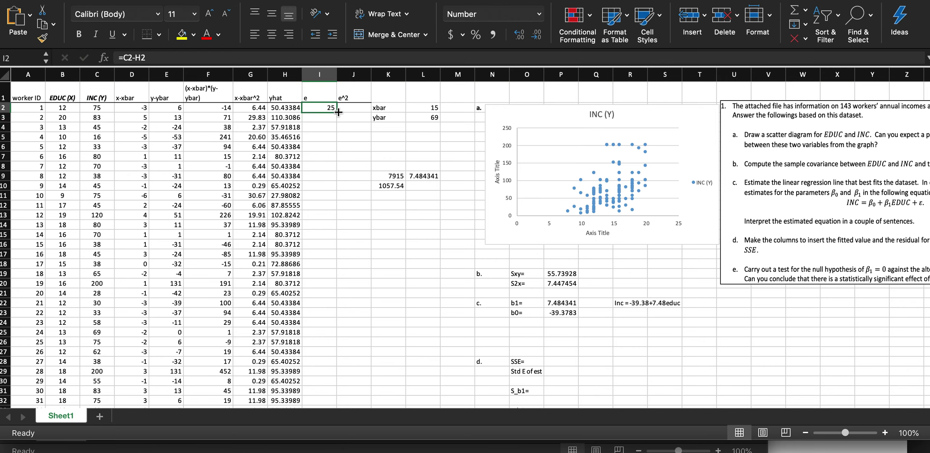
{"action": "left_click_drag", "start_coordinate": [338, 112], "coordinate": [322, 296]}
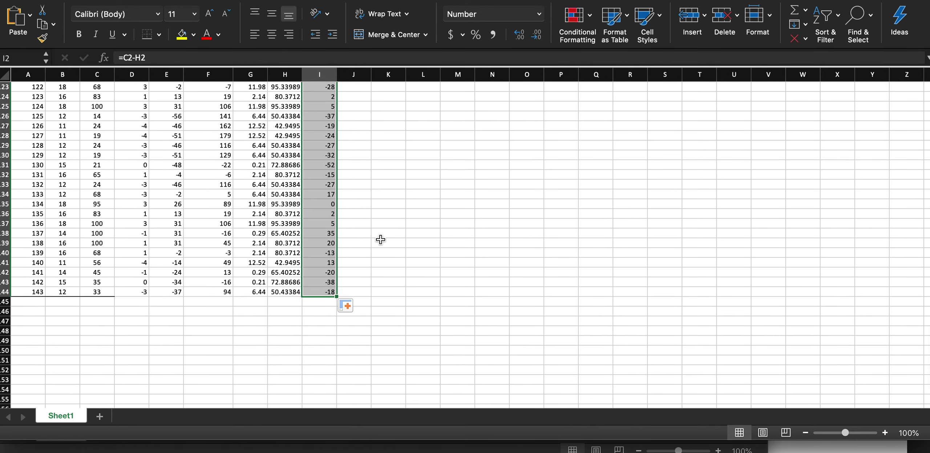
{"action": "scroll", "coordinate": [380, 240], "scroll_direction": "up", "scroll_amount": 20}
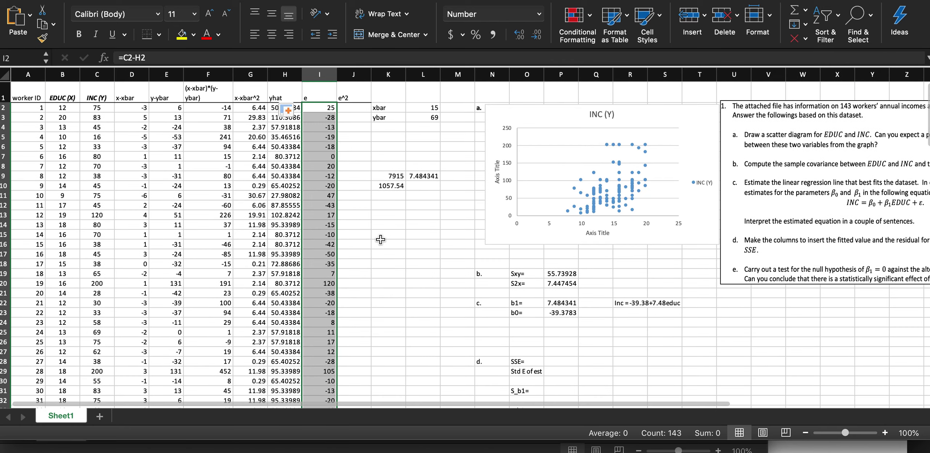
Compute the first worker's squared residual in J2 as =I2^2 and select that cell.
{"action": "left_click", "coordinate": [349, 109]}
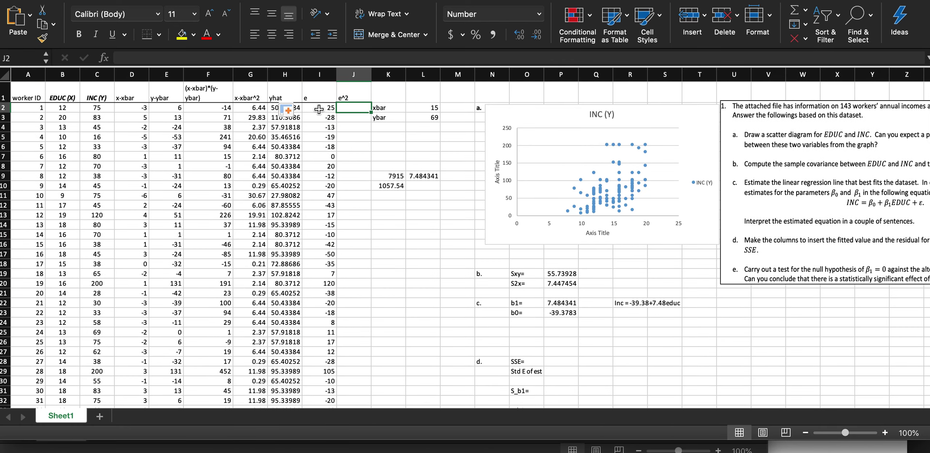
{"action": "type", "text": "="}
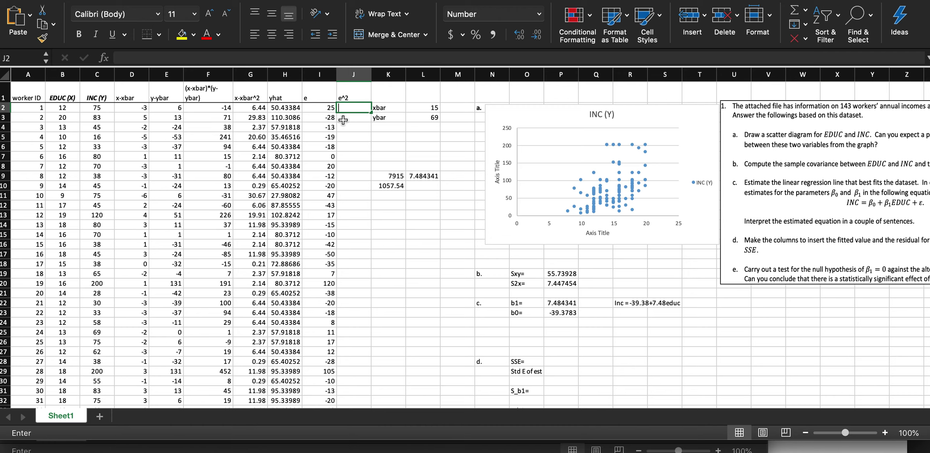
{"action": "left_click", "coordinate": [329, 108]}
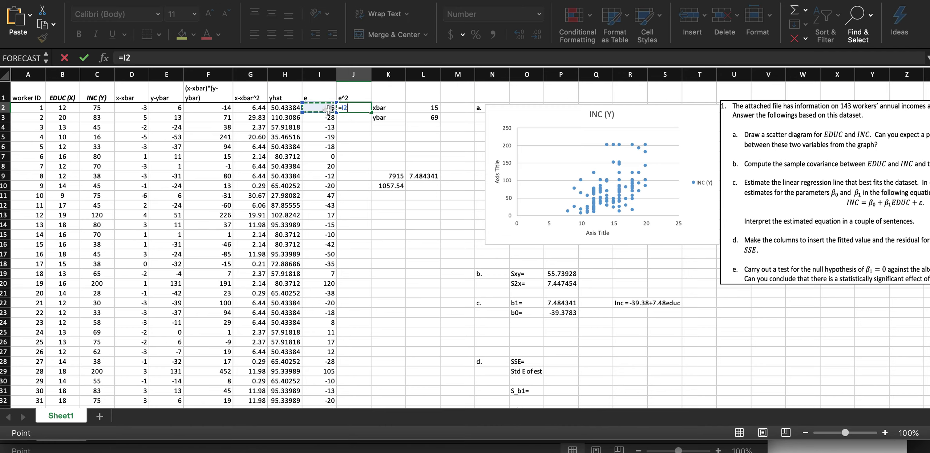
{"action": "type", "text": "^2"}
{"action": "key", "text": "Return"}
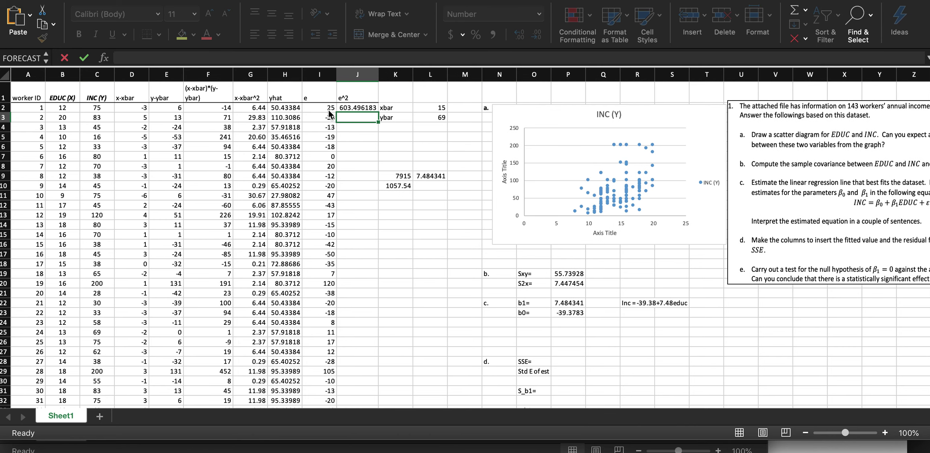
{"action": "left_click", "coordinate": [372, 109]}
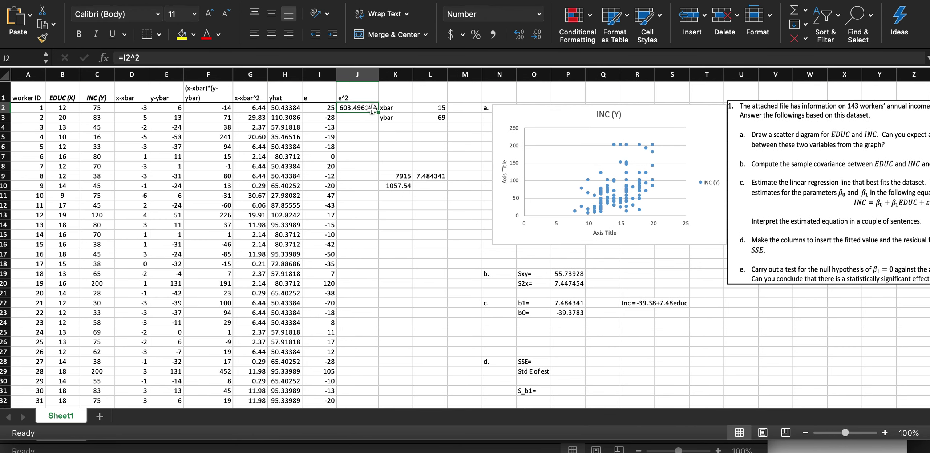
Fill the squared-residual formula down the e^2 column from J2 to J144 and widen column J to fit its values.
{"action": "mouse_move", "coordinate": [377, 112]}
{"action": "left_mouse_down"}
{"action": "mouse_move", "coordinate": [356, 434]}
{"action": "mouse_move", "coordinate": [386, 139]}
{"action": "mouse_move", "coordinate": [380, 56]}
{"action": "mouse_move", "coordinate": [380, 167]}
{"action": "mouse_move", "coordinate": [382, 98]}
{"action": "left_mouse_up"}
{"action": "scroll", "coordinate": [449, 103], "scroll_direction": "up", "scroll_amount": 10}
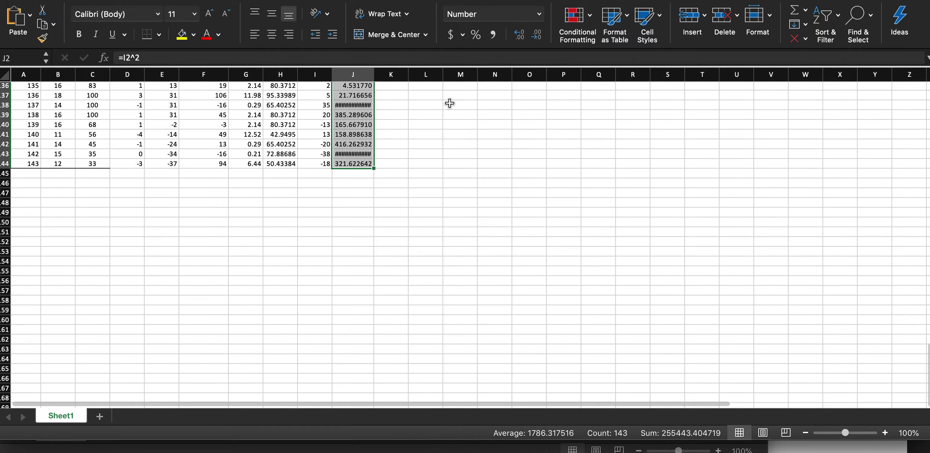
{"action": "scroll", "coordinate": [378, 316], "scroll_direction": "up", "scroll_amount": 20}
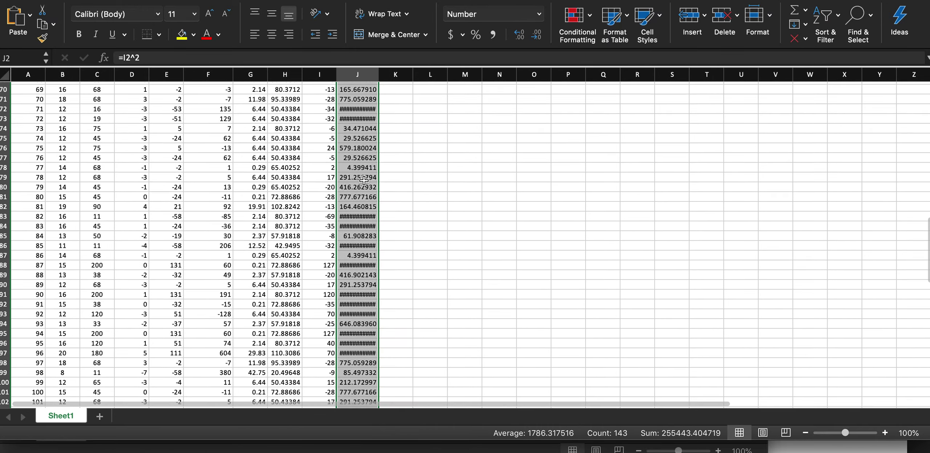
{"action": "scroll", "coordinate": [364, 180], "scroll_direction": "up", "scroll_amount": 7}
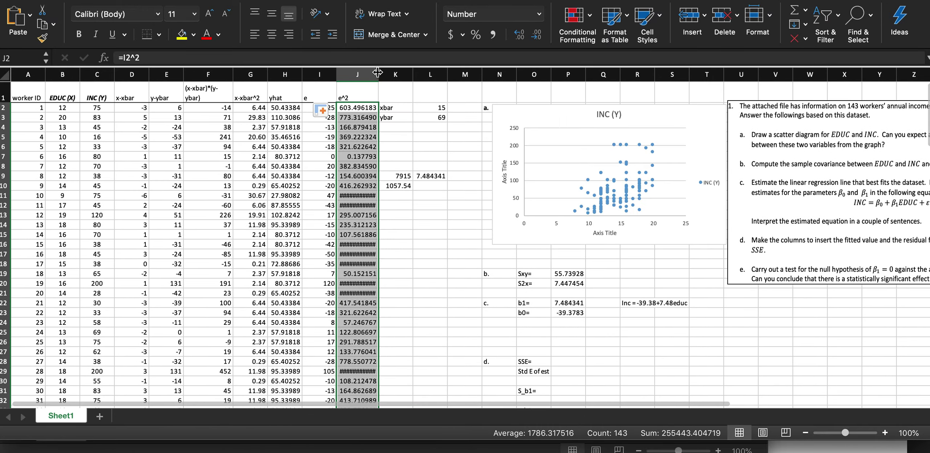
{"action": "left_click", "coordinate": [379, 73]}
{"action": "double_click", "coordinate": [379, 74]}
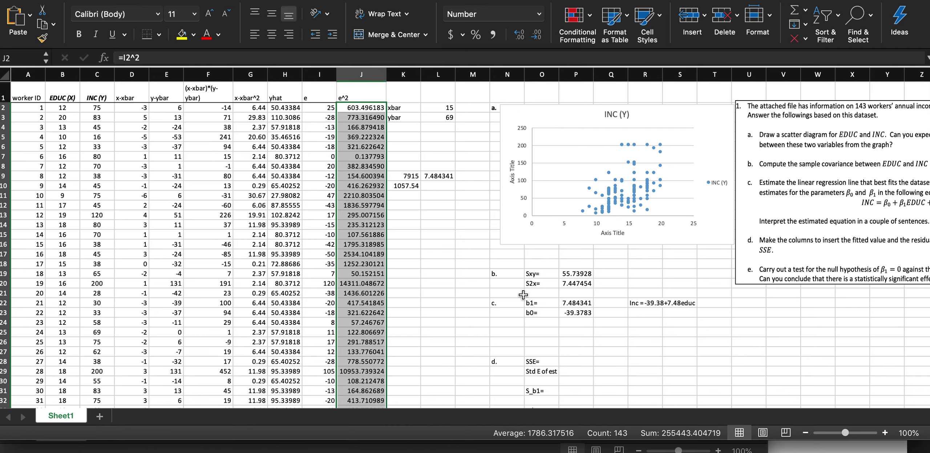
Compute SSE in P28 as the sum of the squared residuals, =SUM(J2:J144).
{"action": "left_click", "coordinate": [574, 361]}
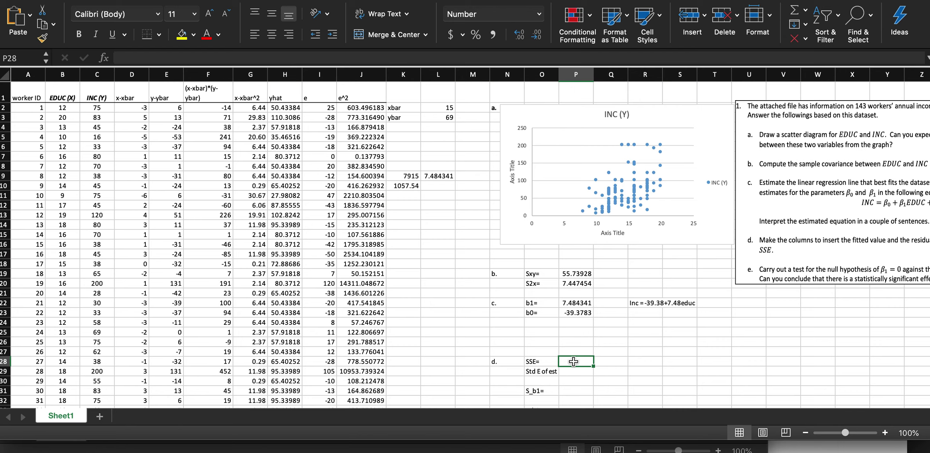
{"action": "type", "text": "="}
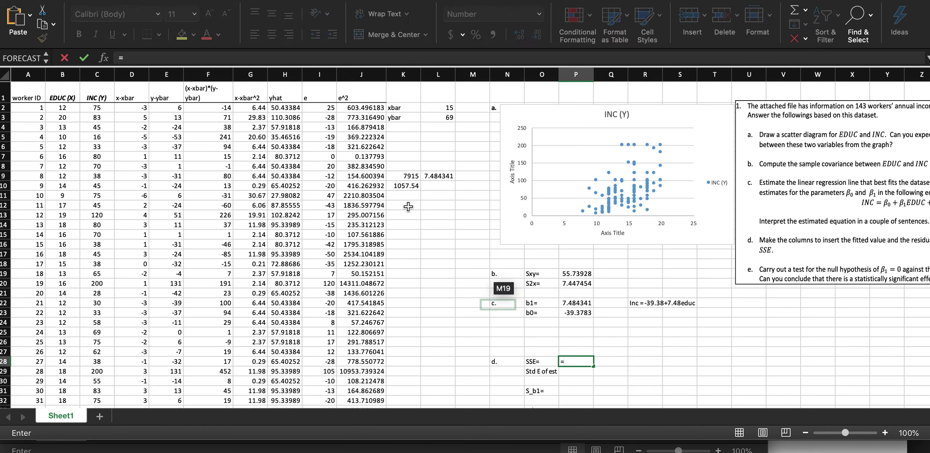
{"action": "type", "text": "s"}
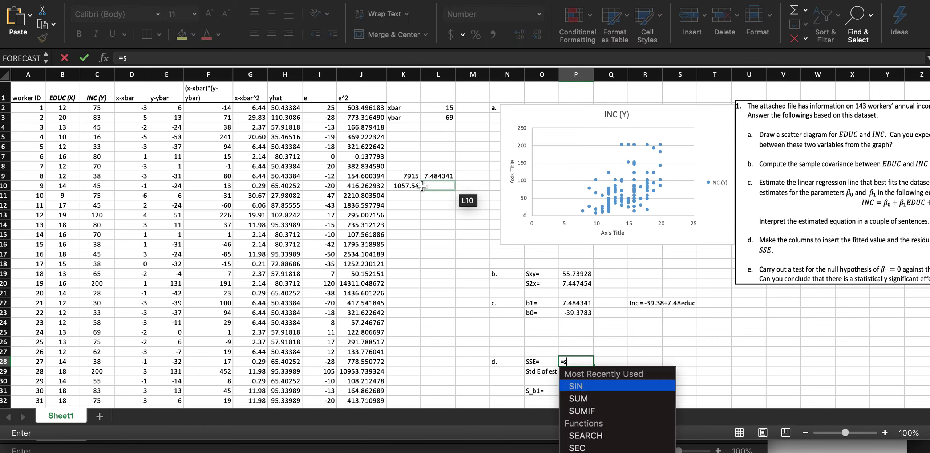
{"action": "type", "text": "um("}
{"action": "left_click", "coordinate": [371, 108]}
{"action": "key", "text": "super+shift+Down"}
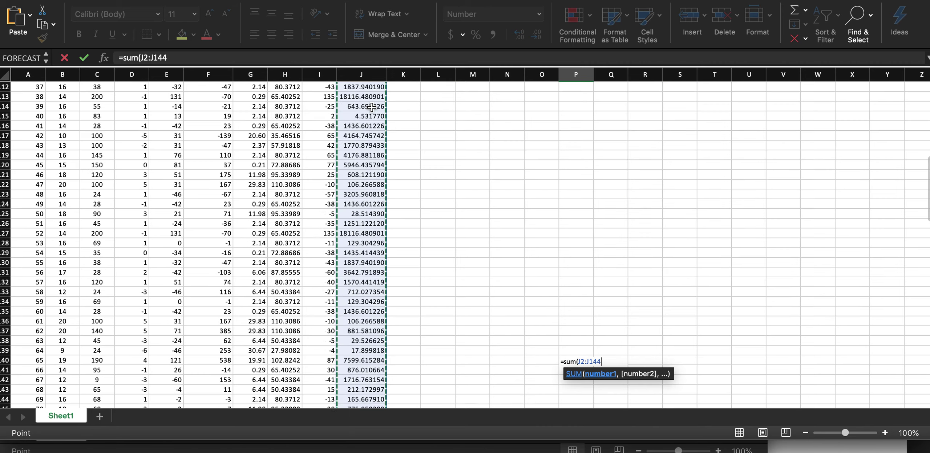
{"action": "type", "text": ")"}
{"action": "key", "text": "Return"}
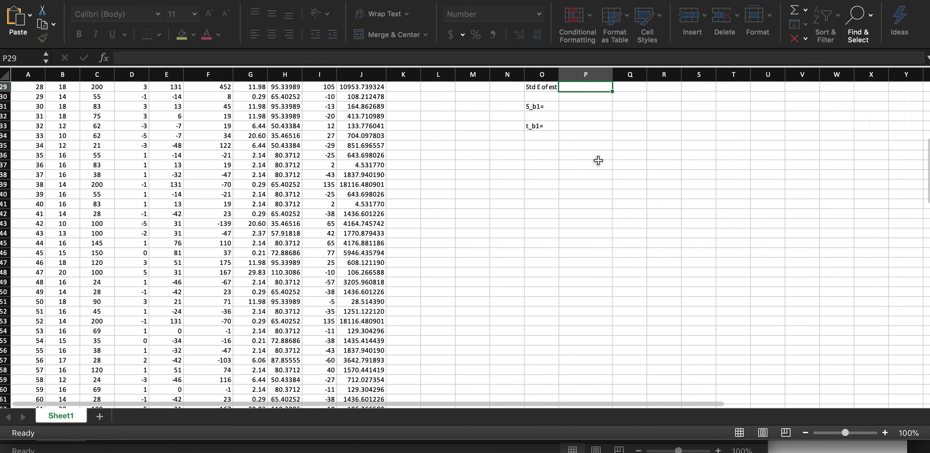
Compute the standard error of the estimate in P29 as =SQRT(P28/142).
{"action": "scroll", "coordinate": [598, 159], "scroll_direction": "up", "scroll_amount": 5}
{"action": "scroll", "coordinate": [596, 164], "scroll_direction": "up", "scroll_amount": 5}
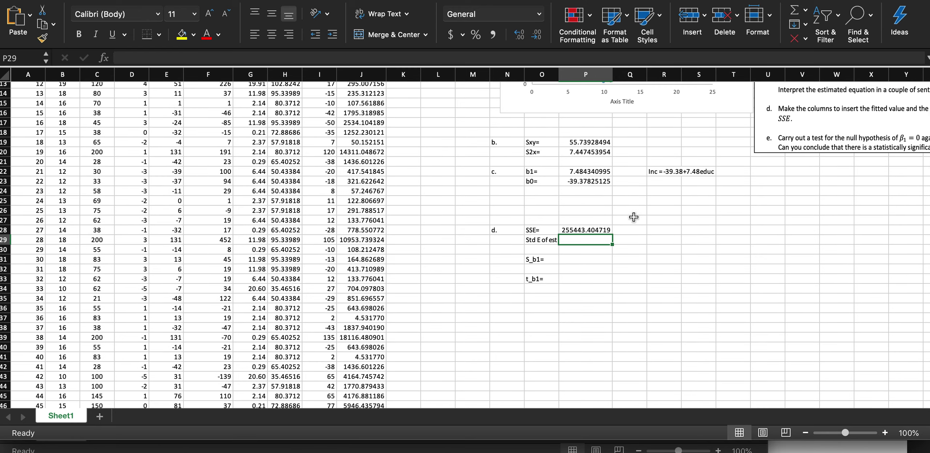
{"action": "scroll", "coordinate": [634, 217], "scroll_direction": "right", "scroll_amount": 6}
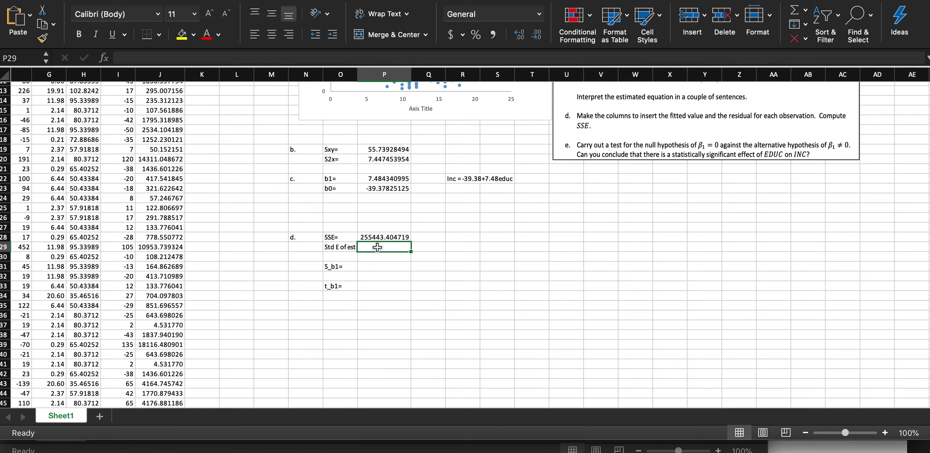
{"action": "type", "text": "="}
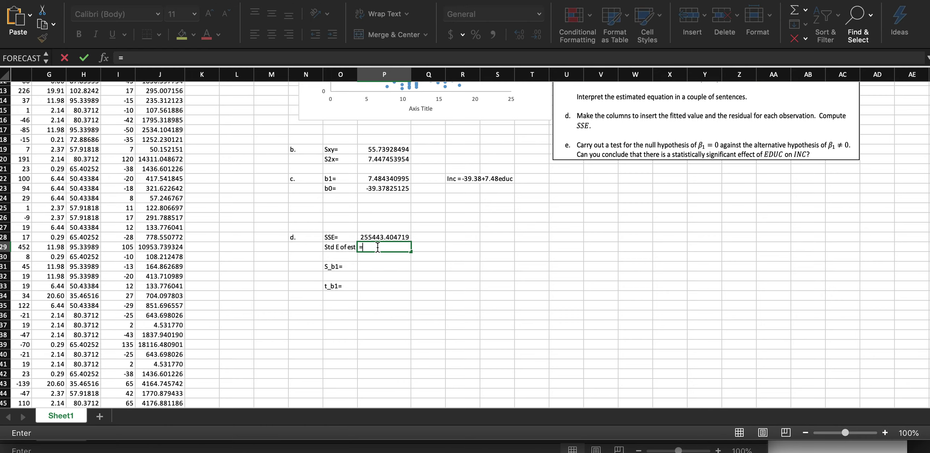
{"action": "type", "text": "sqrt("}
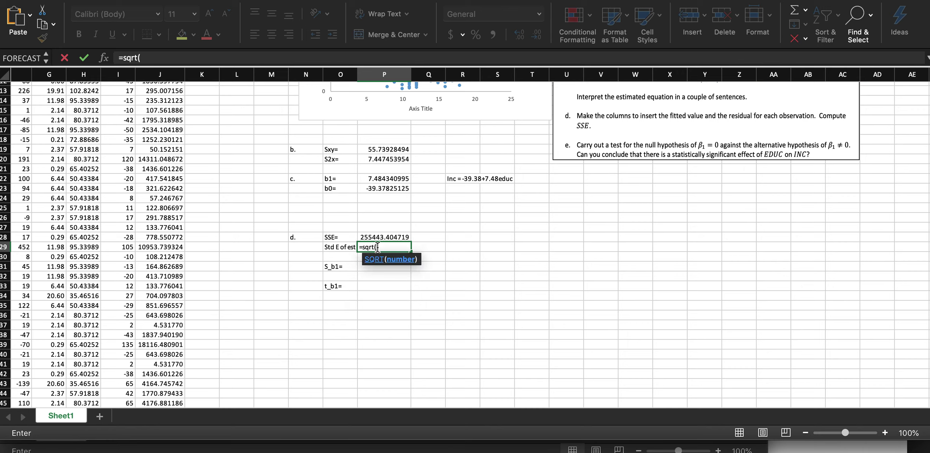
{"action": "left_click", "coordinate": [381, 237]}
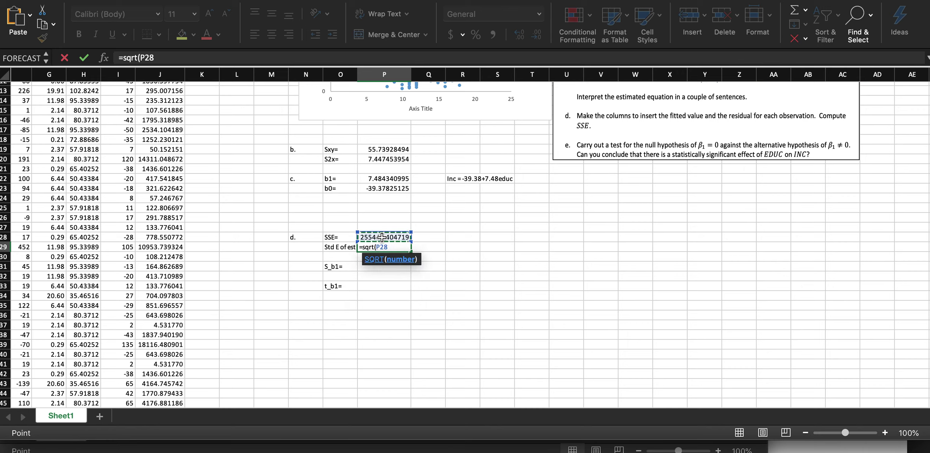
{"action": "type", "text": "/1"}
{"action": "type", "text": "42"}
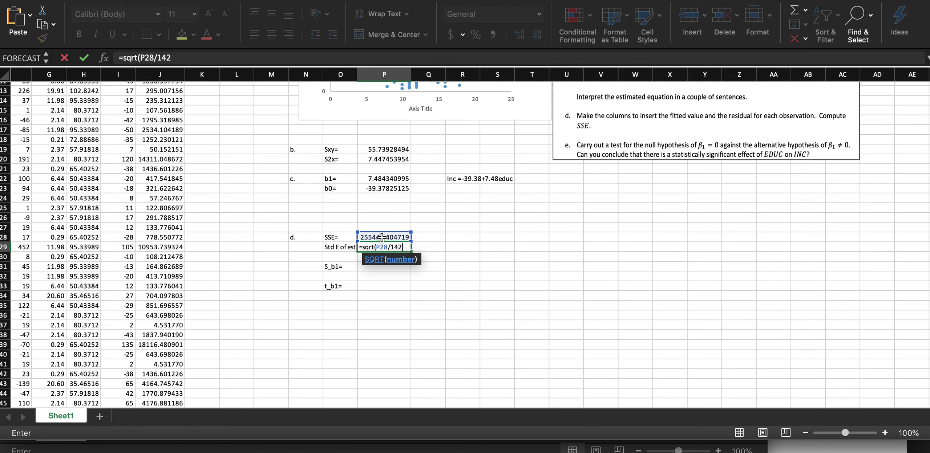
{"action": "type", "text": ")"}
{"action": "key", "text": "Return"}
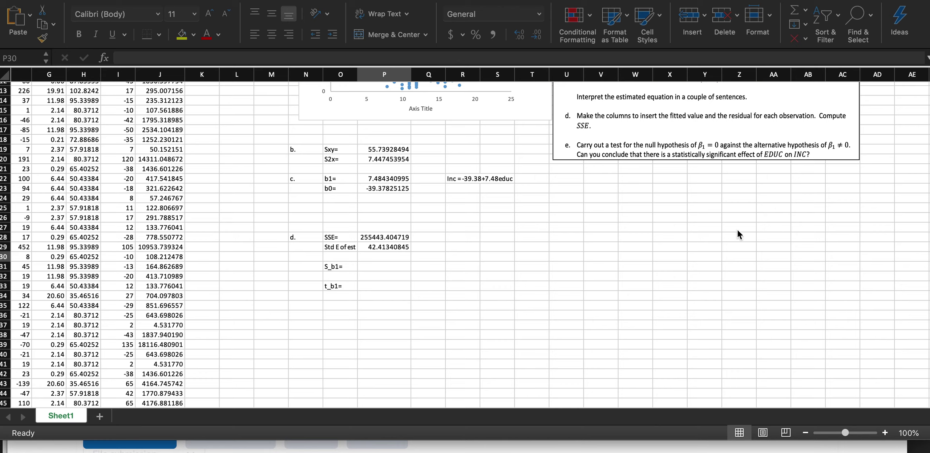
Compute the slope's standard error S_b1 in P31 as =P29/SQRT(142*P20).
{"action": "scroll", "coordinate": [425, 258], "scroll_direction": "up", "scroll_amount": 3}
{"action": "scroll", "coordinate": [424, 258], "scroll_direction": "left", "scroll_amount": 1}
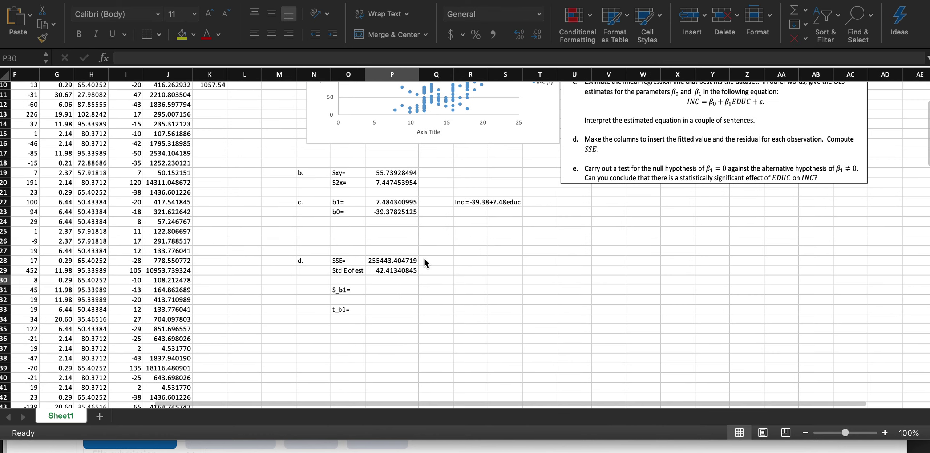
{"action": "left_click", "coordinate": [390, 289]}
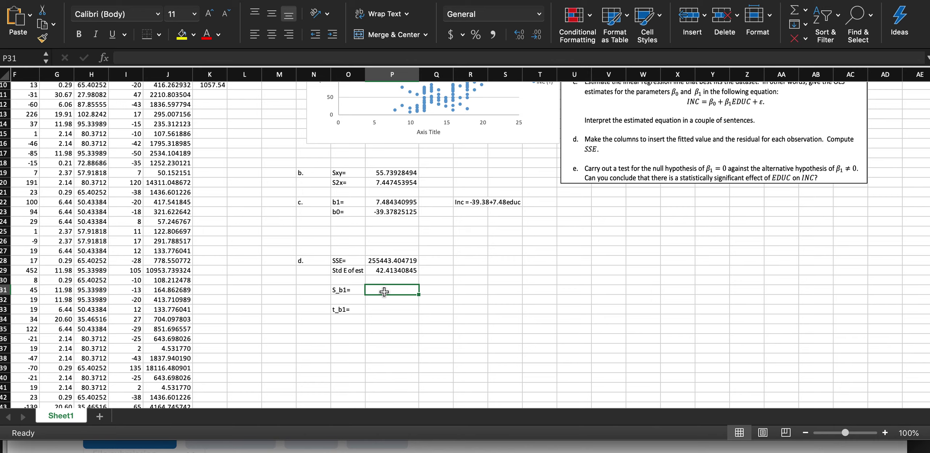
{"action": "type", "text": "="}
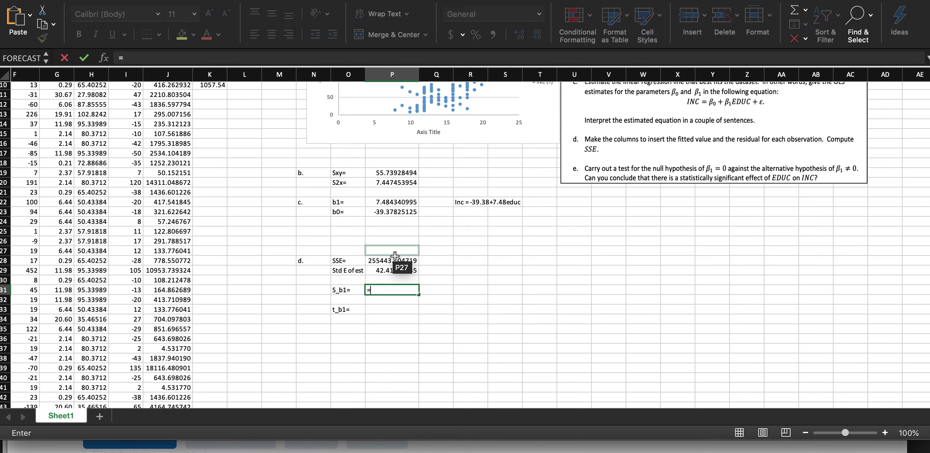
{"action": "left_click", "coordinate": [393, 270]}
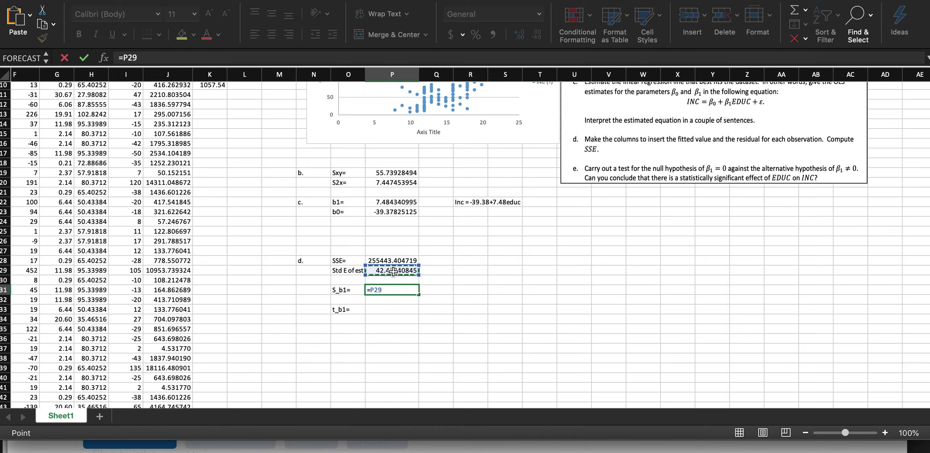
{"action": "type", "text": "/"}
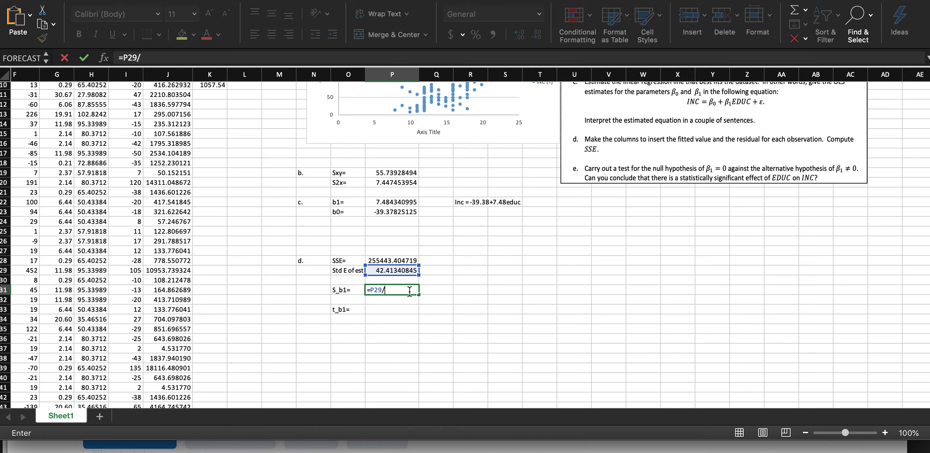
{"action": "type", "text": "sqrt("}
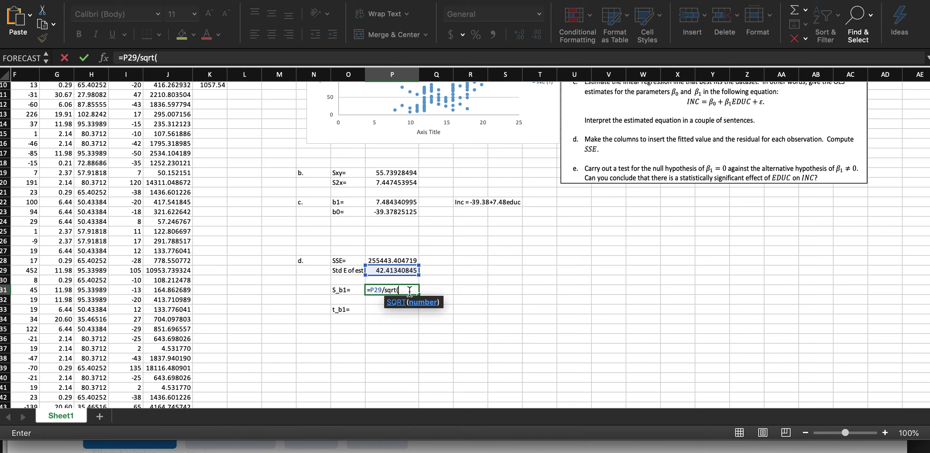
{"action": "type", "text": "142*"}
{"action": "left_click", "coordinate": [400, 184]}
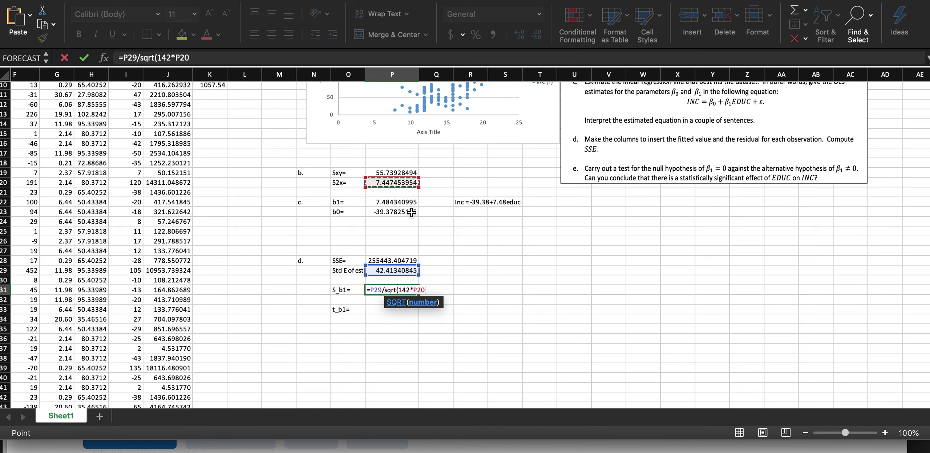
{"action": "type", "text": ")"}
{"action": "key", "text": "Return"}
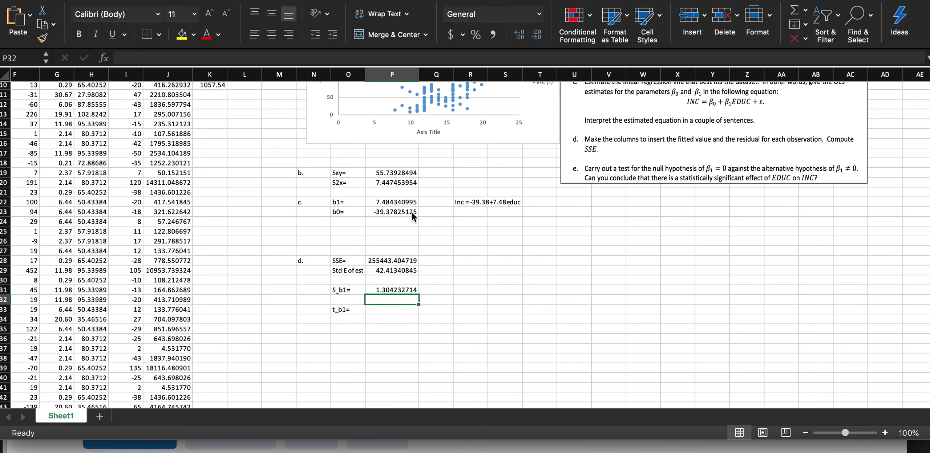
Compute the slope's t statistic in P33 as b1 divided by its standard error, =P22/P31, and select cell O35.
{"action": "key", "text": "Return"}
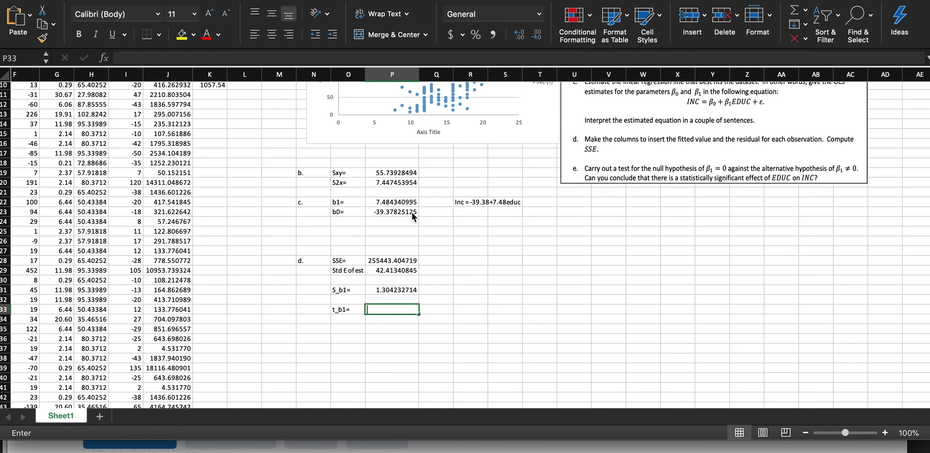
{"action": "type", "text": "="}
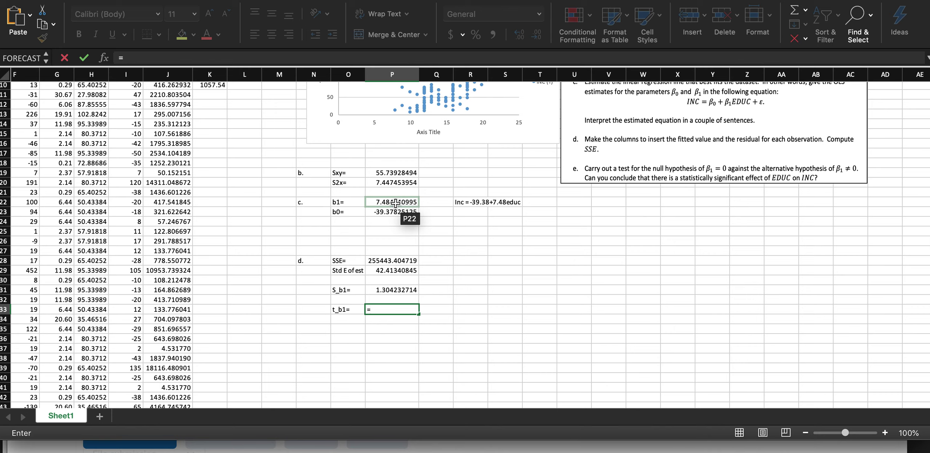
{"action": "left_click", "coordinate": [395, 204]}
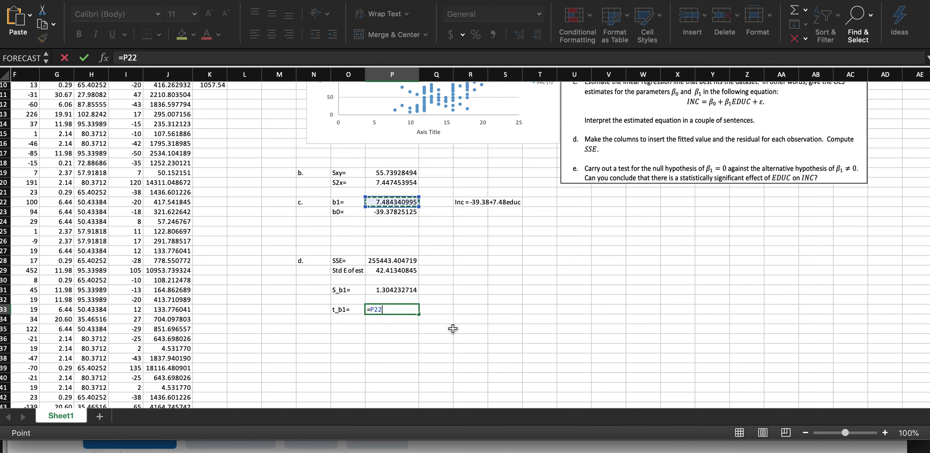
{"action": "type", "text": "/"}
{"action": "left_click", "coordinate": [400, 290]}
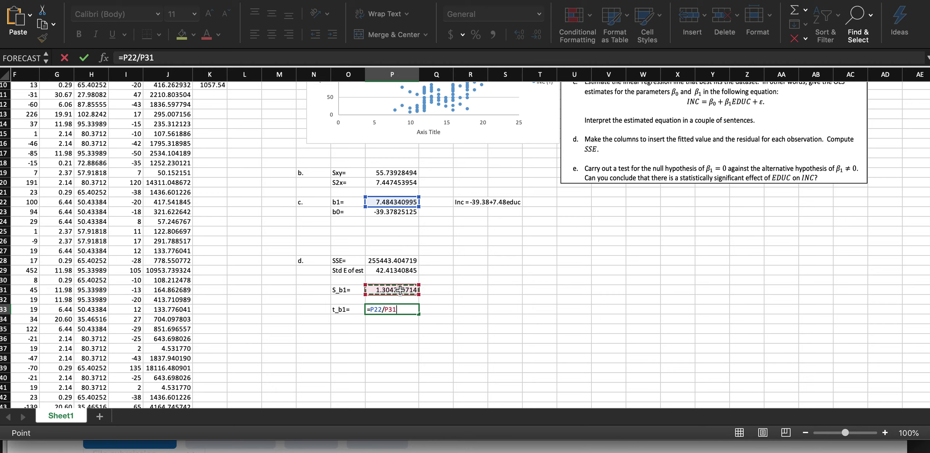
{"action": "key", "text": "Return"}
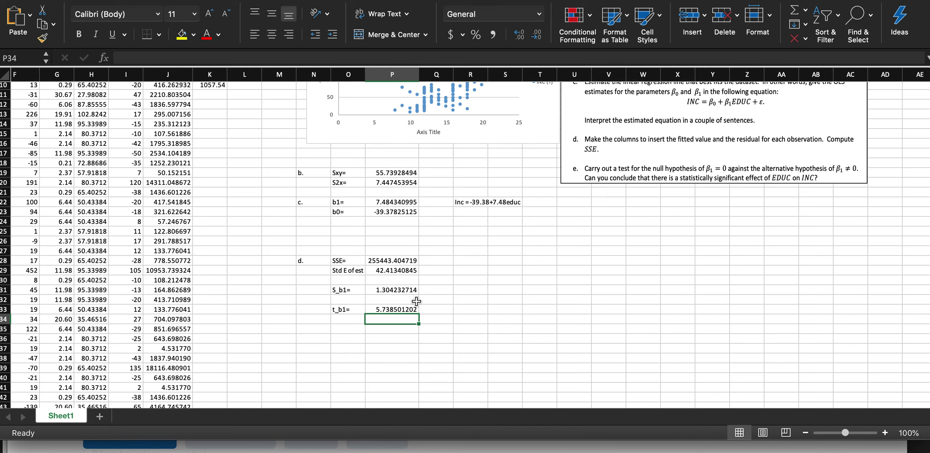
{"action": "left_click", "coordinate": [347, 331]}
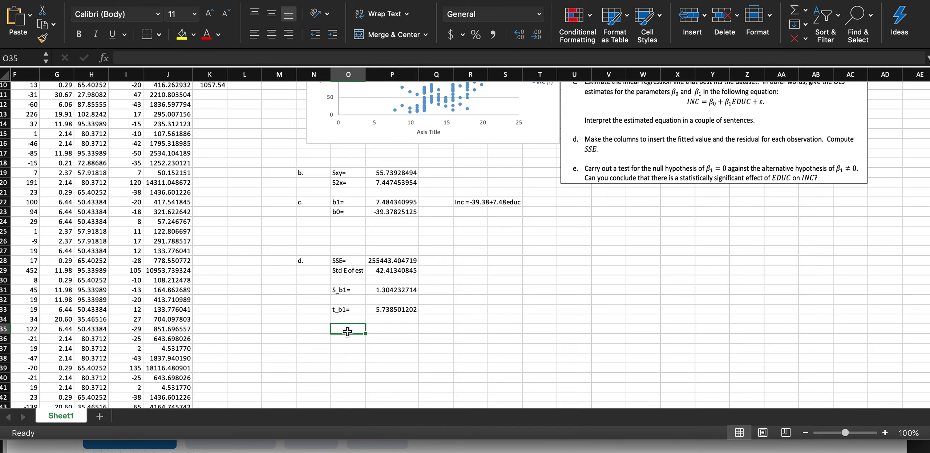